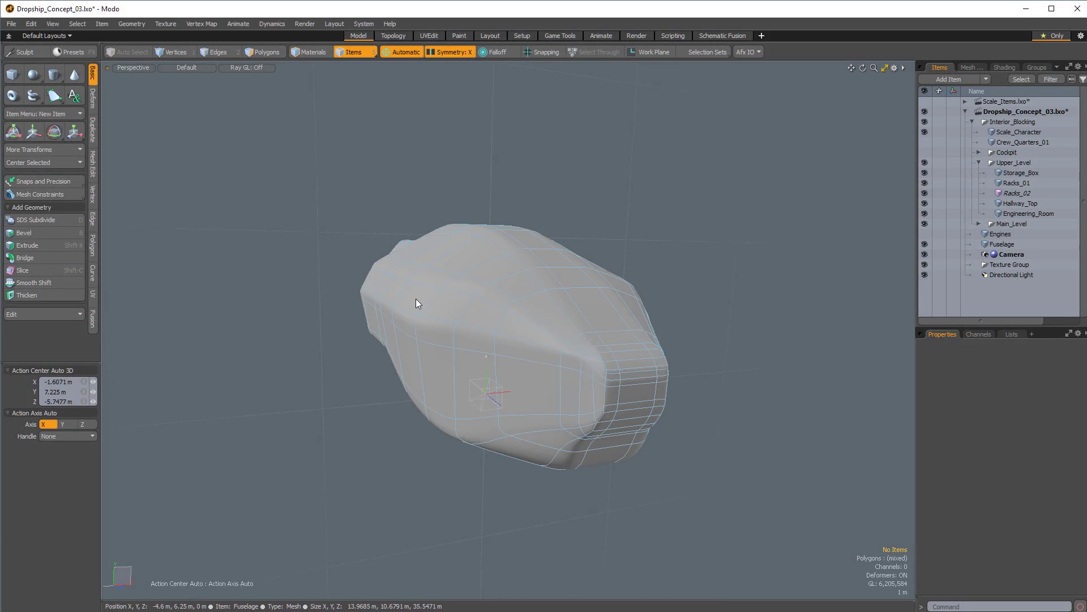
Examine the fuselage shape from the front, sides, top and underside.
alt+drag(336, 374, 385, 338)
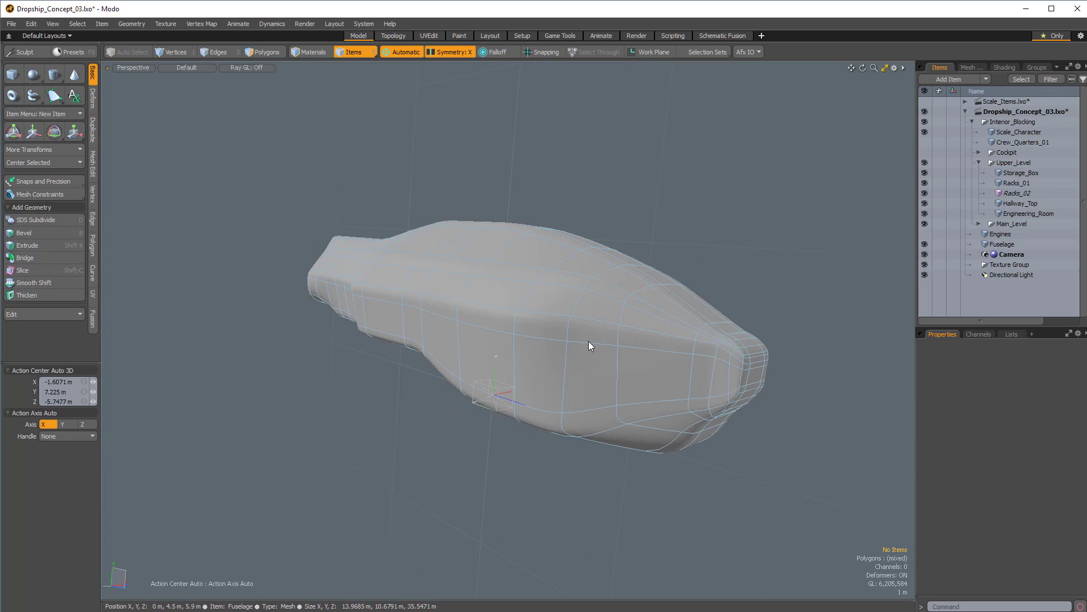
alt+drag(632, 365, 520, 283)
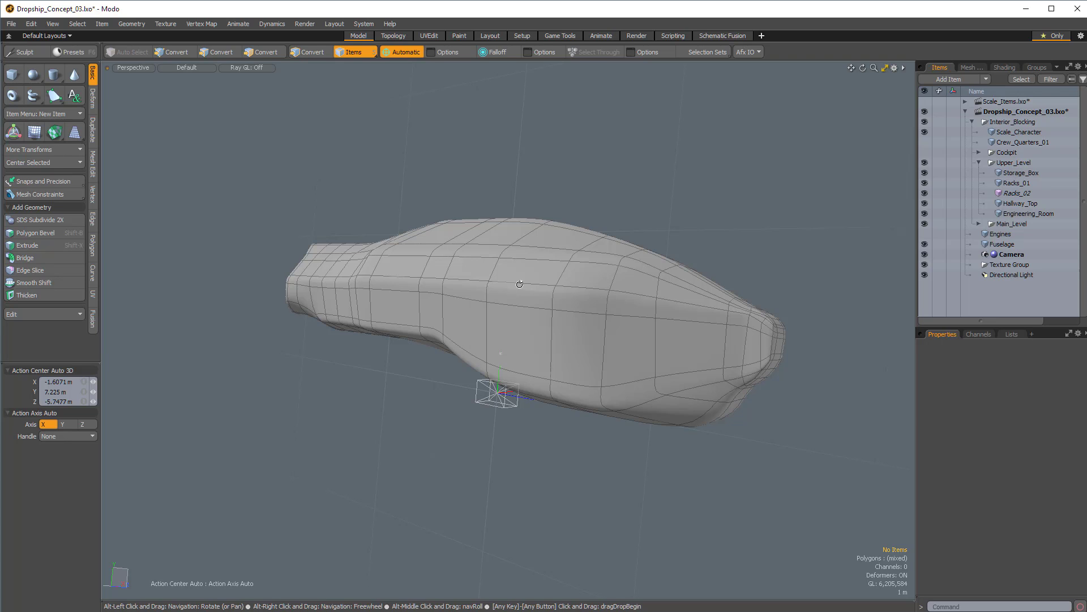
alt+drag(520, 284, 510, 336)
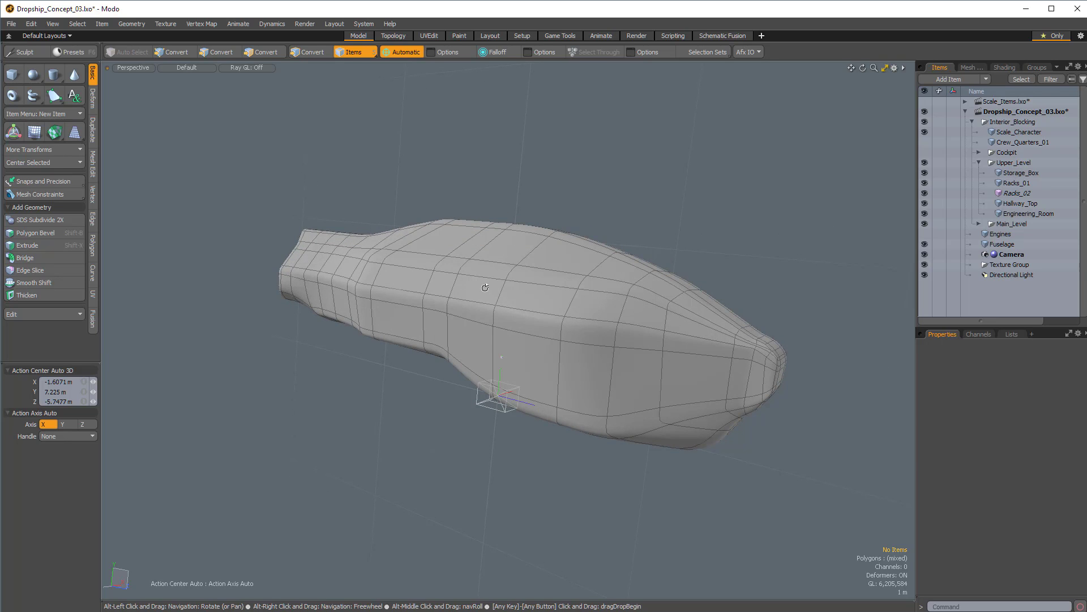
alt+drag(485, 287, 582, 225)
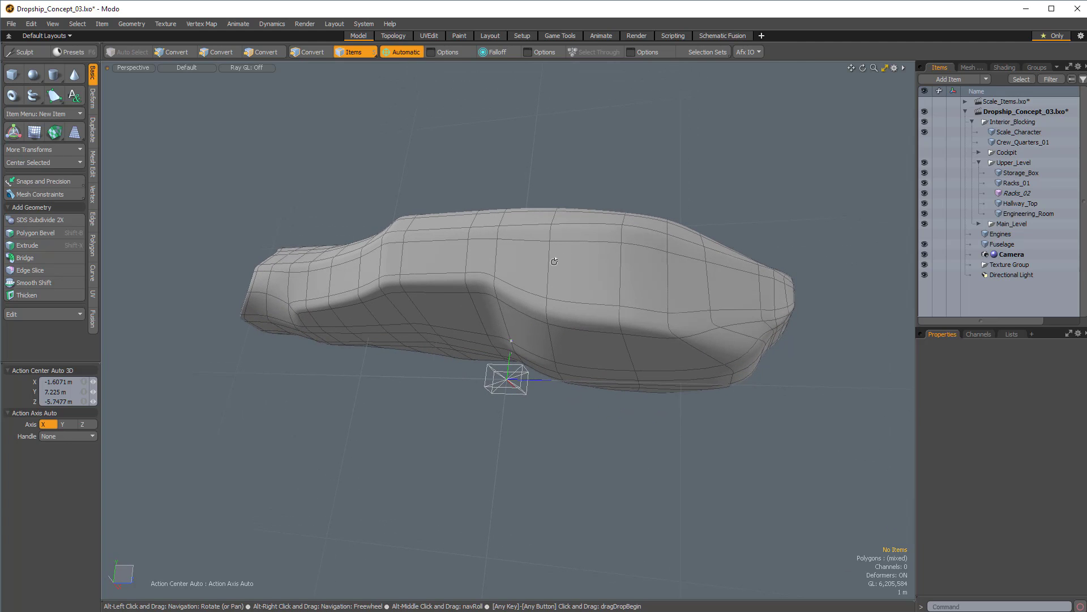
alt+drag(608, 247, 389, 308)
alt+drag(323, 369, 256, 301)
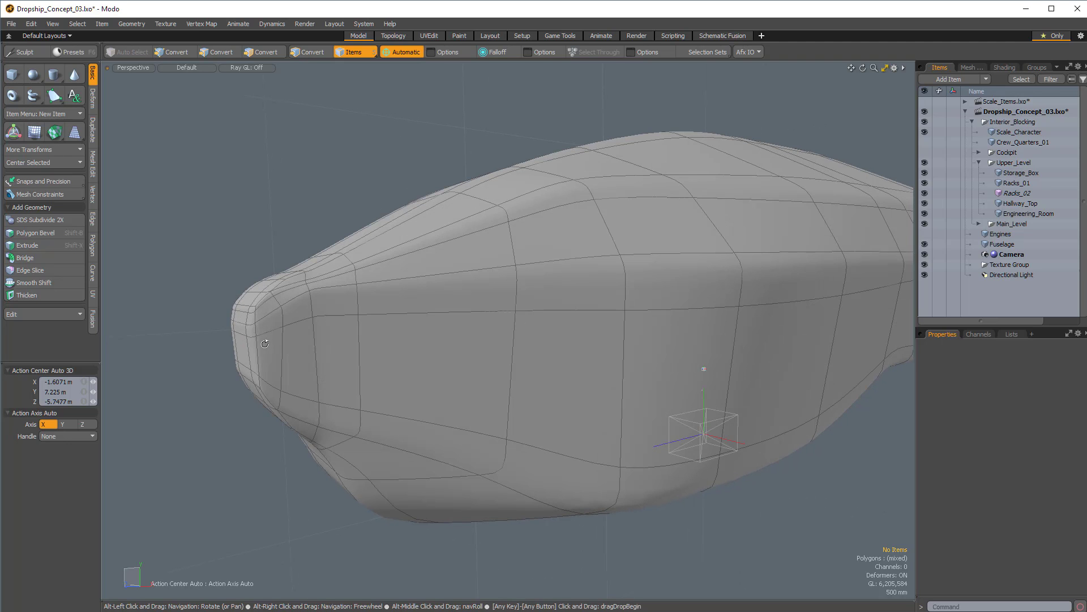
alt+drag(243, 308, 388, 272)
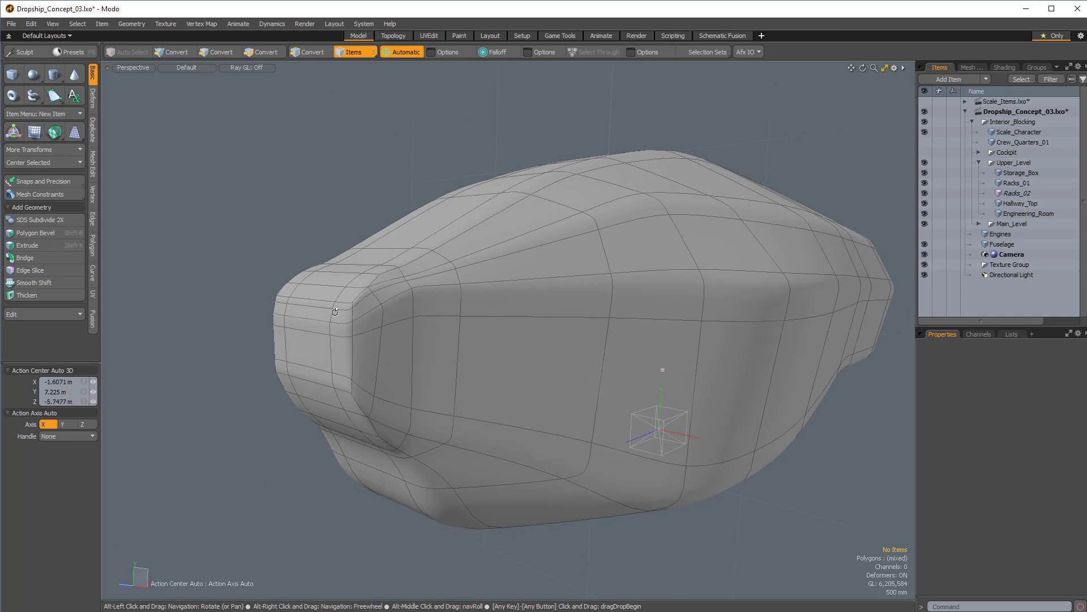
alt+drag(475, 323, 438, 326)
alt+drag(564, 507, 510, 189)
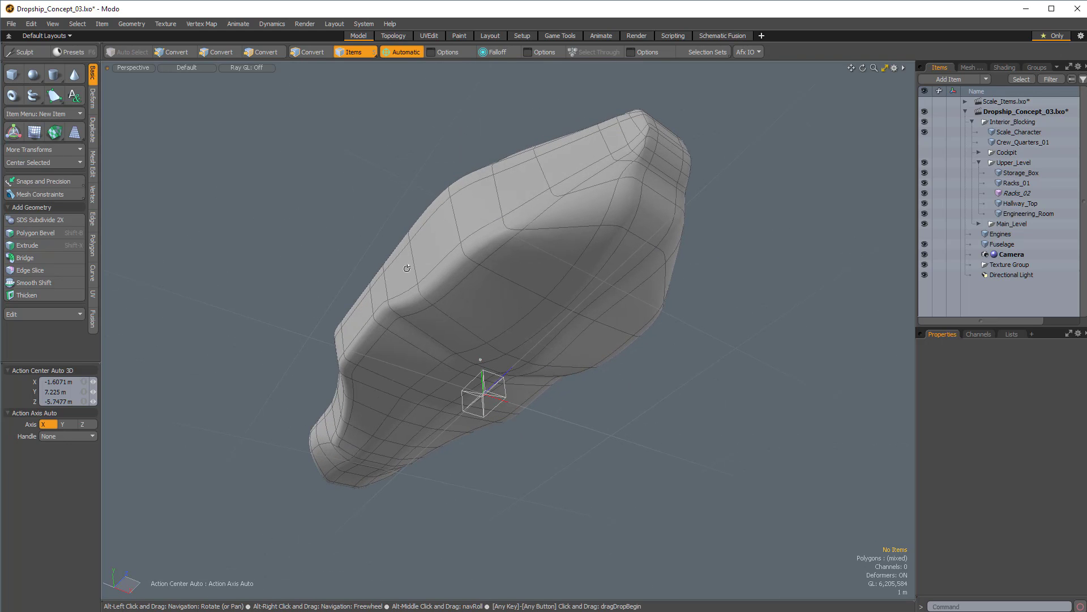
alt+drag(555, 225, 517, 305)
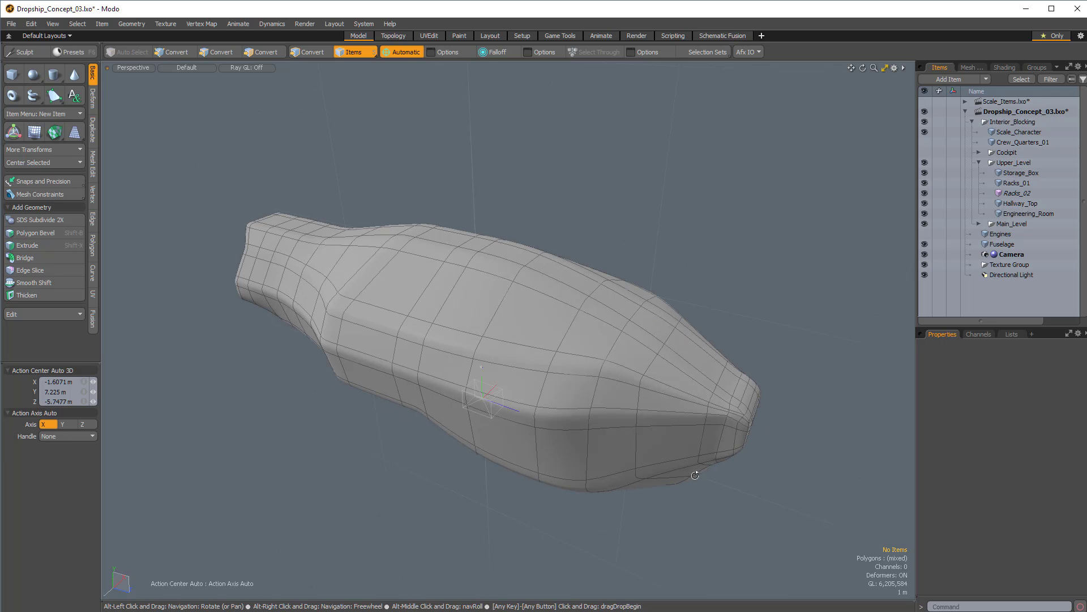
alt+drag(691, 471, 588, 281)
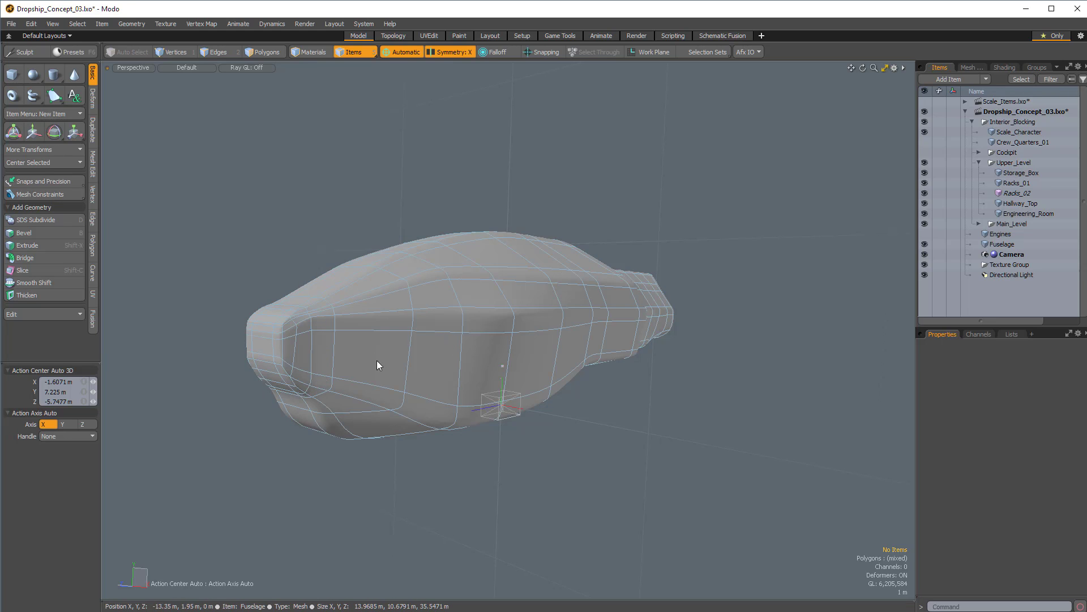
alt+drag(410, 351, 477, 352)
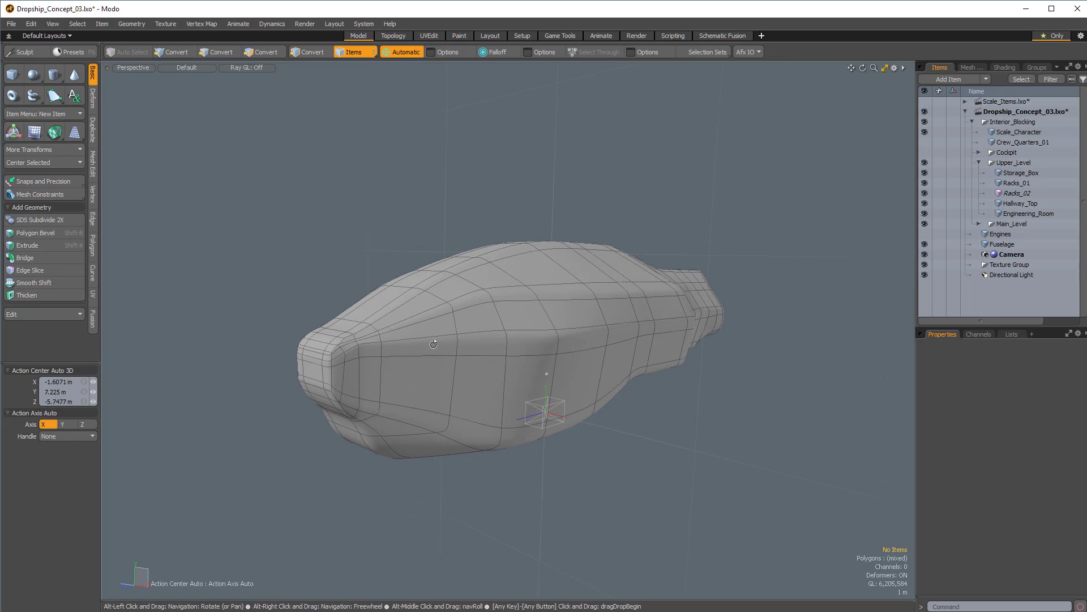
Hide the Fuselage and show Crew_Quarters_01 together with the rest of the interior blocking.
click(925, 245)
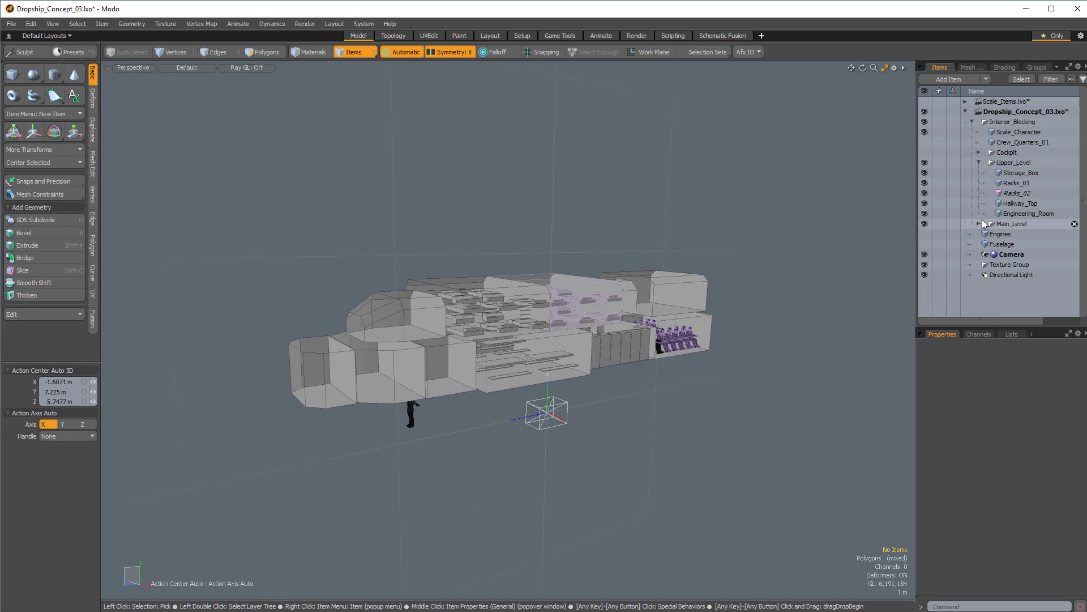
click(927, 141)
alt+drag(724, 322, 436, 310)
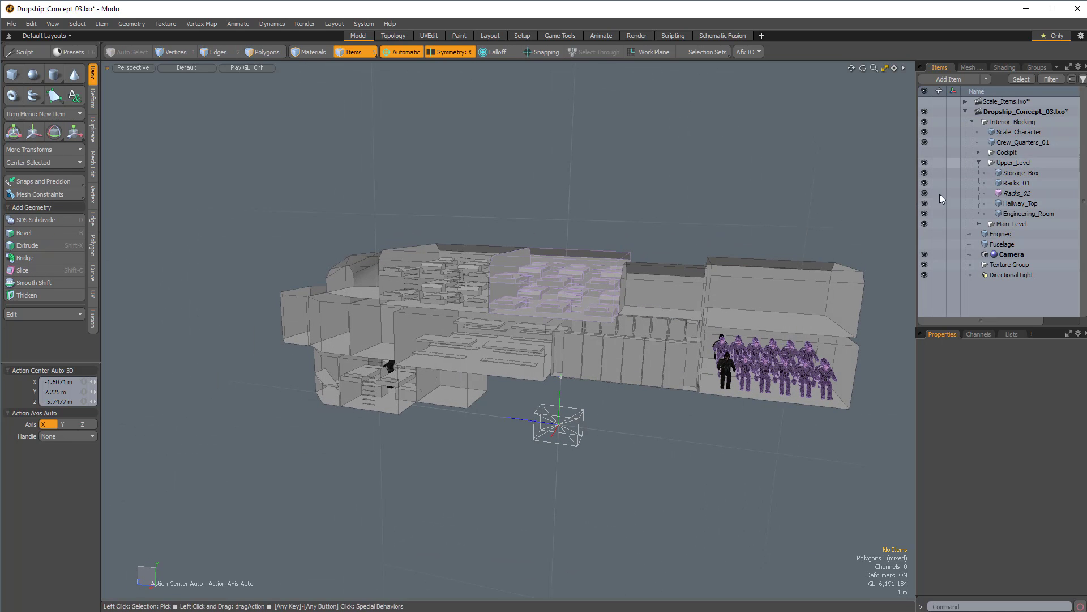
Collapse and hide the Upper_Level and Main_Level groups to inspect Crew_Quarters_01 on its own.
click(979, 163)
click(924, 162)
click(925, 172)
ctrl+alt+drag(395, 382, 487, 373)
alt+drag(487, 374, 250, 426)
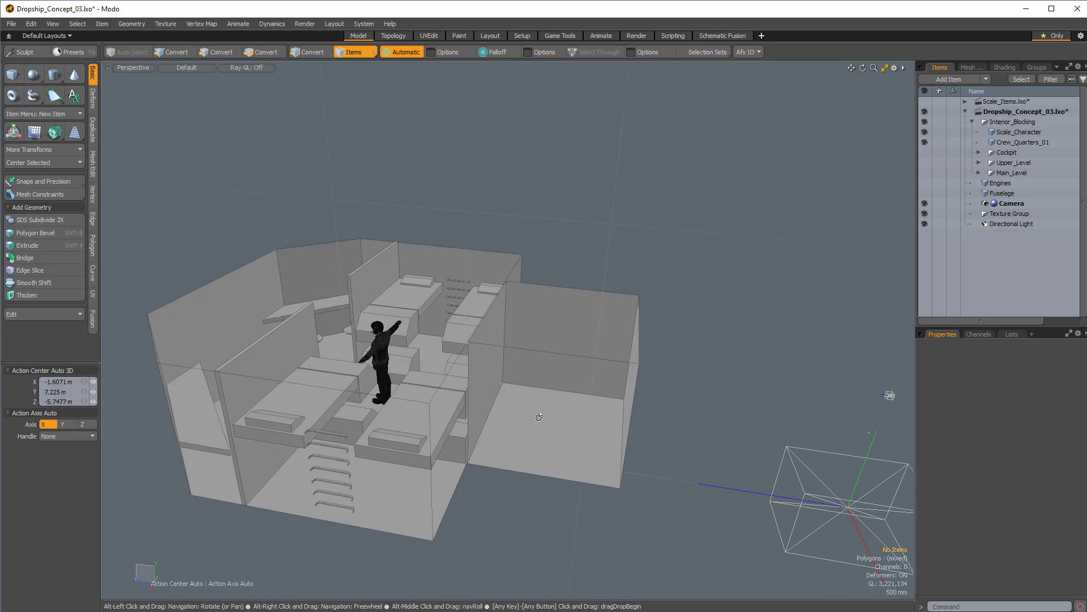
alt+drag(502, 382, 430, 382)
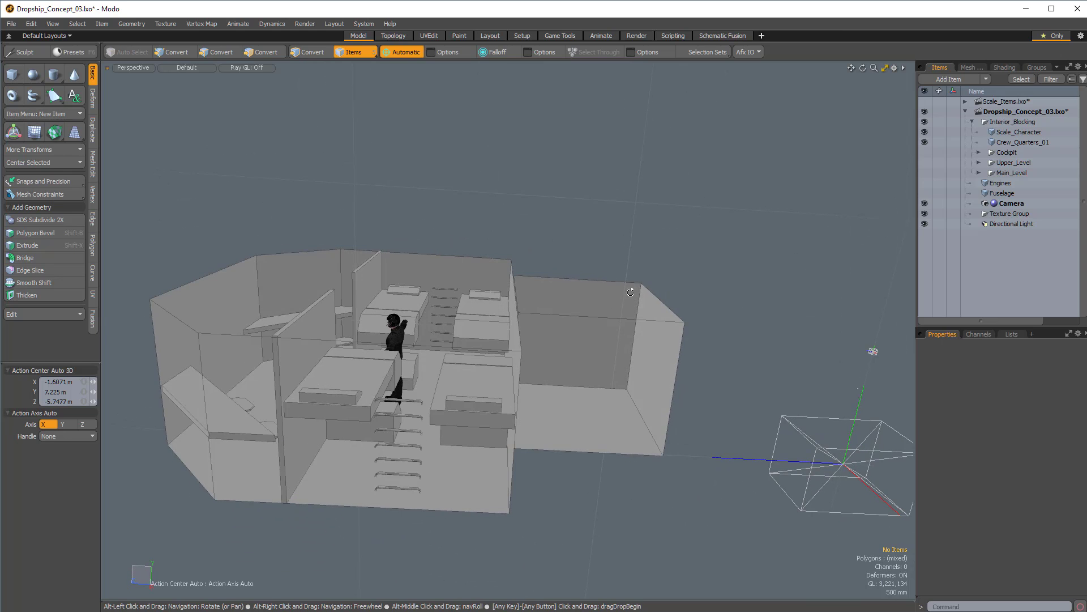
Show the Main_Level group and examine its rooms, hallway gear and seated troops from above.
click(924, 172)
ctrl+alt+drag(618, 292, 665, 344)
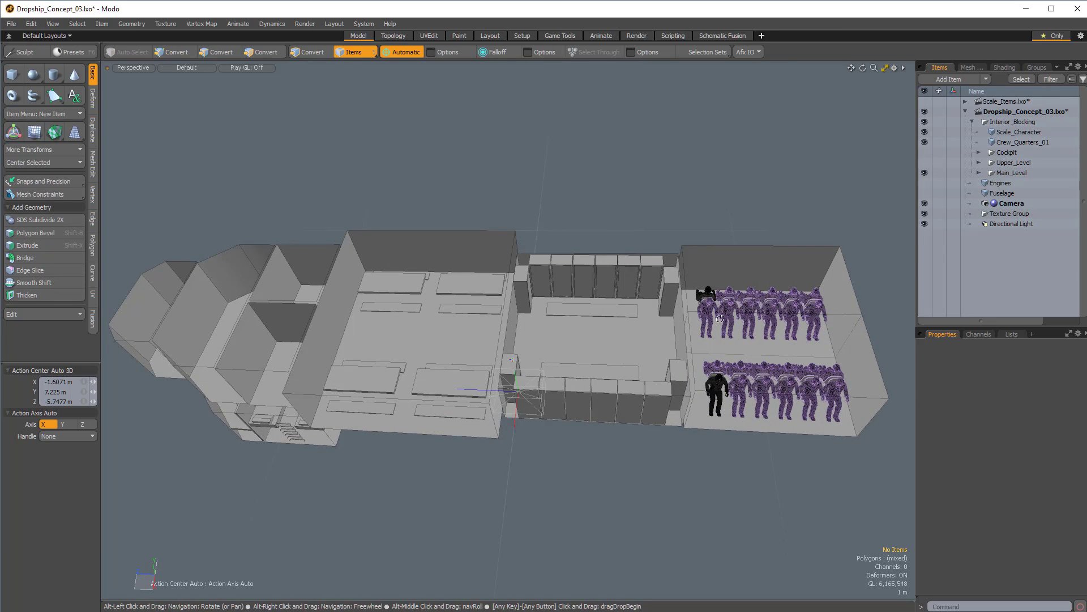
alt+drag(717, 321, 638, 390)
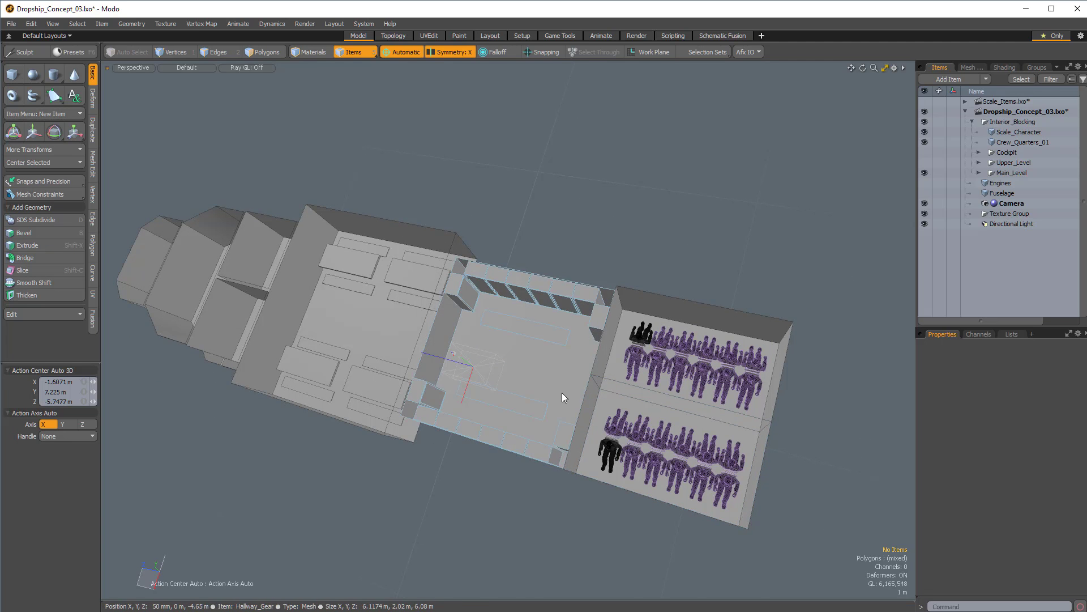
alt+drag(562, 392, 650, 364)
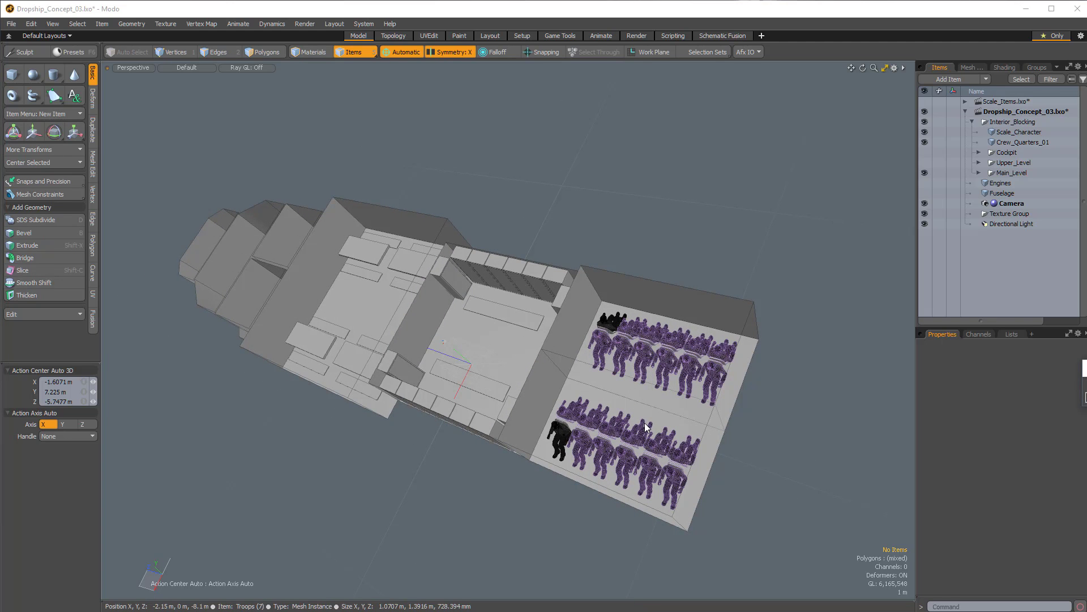
alt+drag(647, 430, 759, 354)
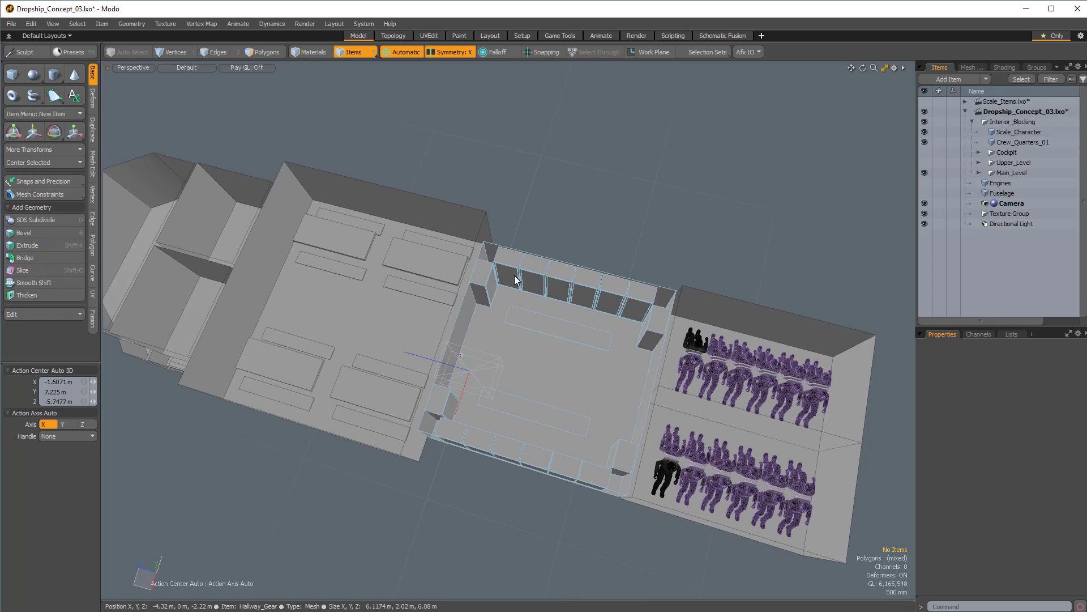
alt+shift+drag(511, 272, 674, 320)
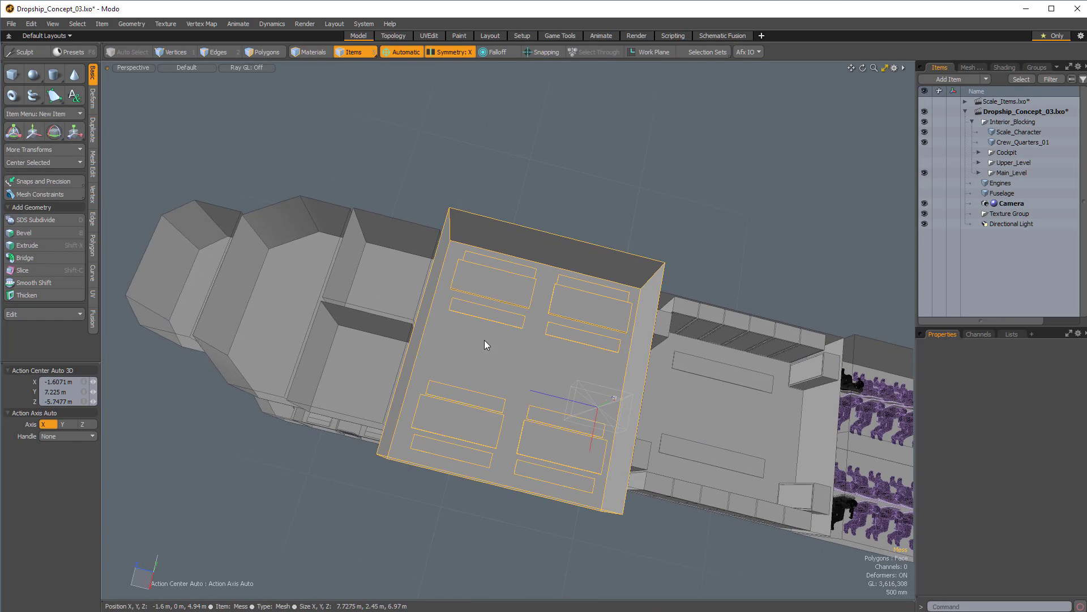
Inspect the forward main-level rooms by selecting the Mess, Comm_Room and Cockpit_Box in turn.
click(484, 341)
alt+shift+drag(484, 341, 604, 365)
click(484, 355)
click(484, 355)
alt+drag(483, 355, 418, 272)
click(435, 288)
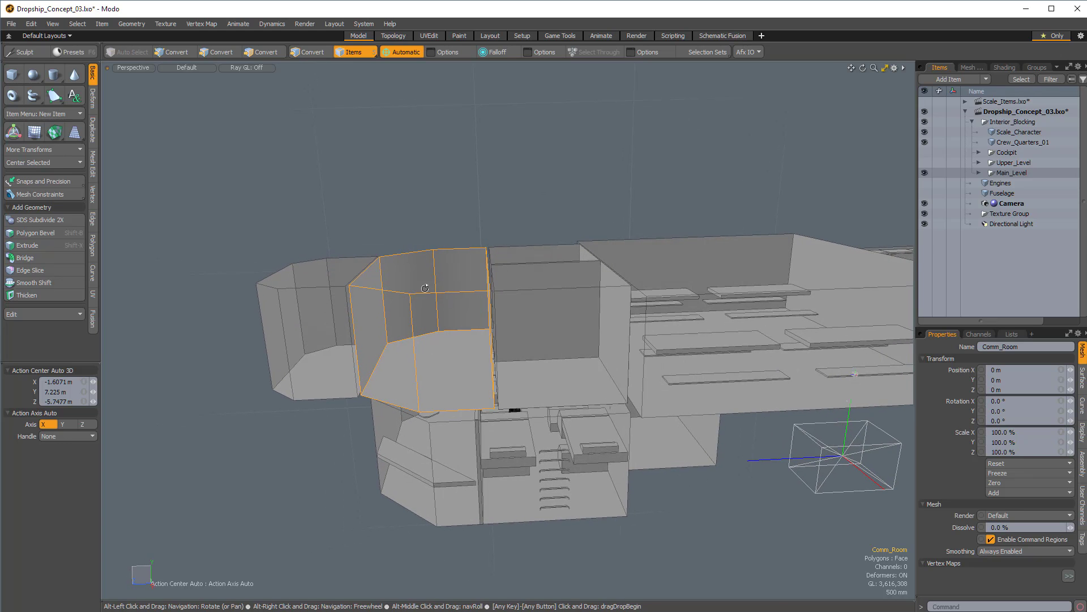
alt+drag(472, 391, 288, 315)
click(288, 315)
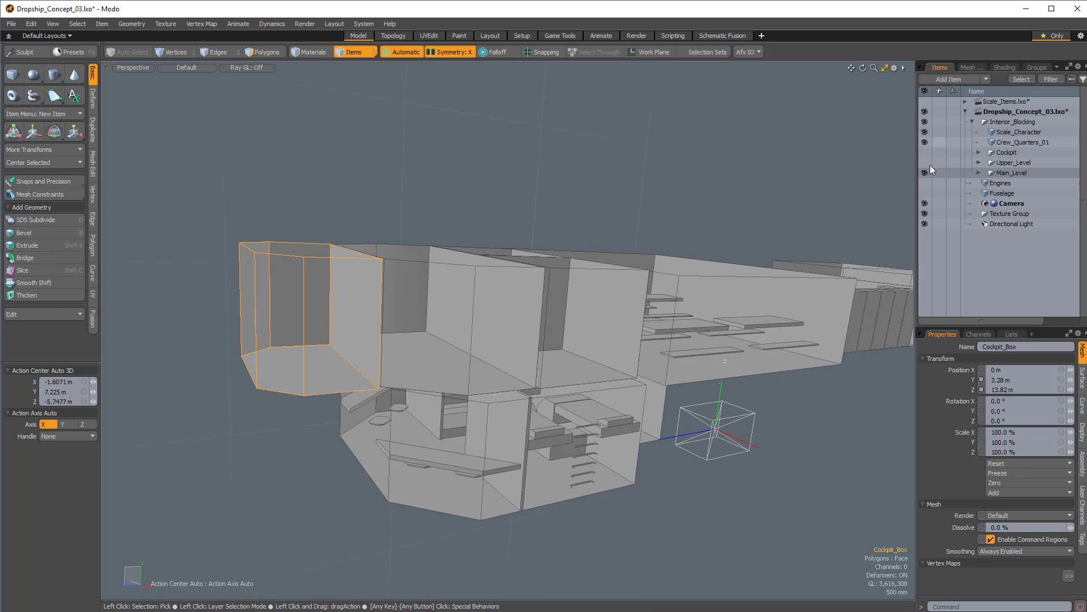
Show the Cockpit and Upper_Level groups, and select the Engineering_Room at the rear of the upper level.
click(925, 152)
alt+drag(651, 295, 466, 364)
click(924, 162)
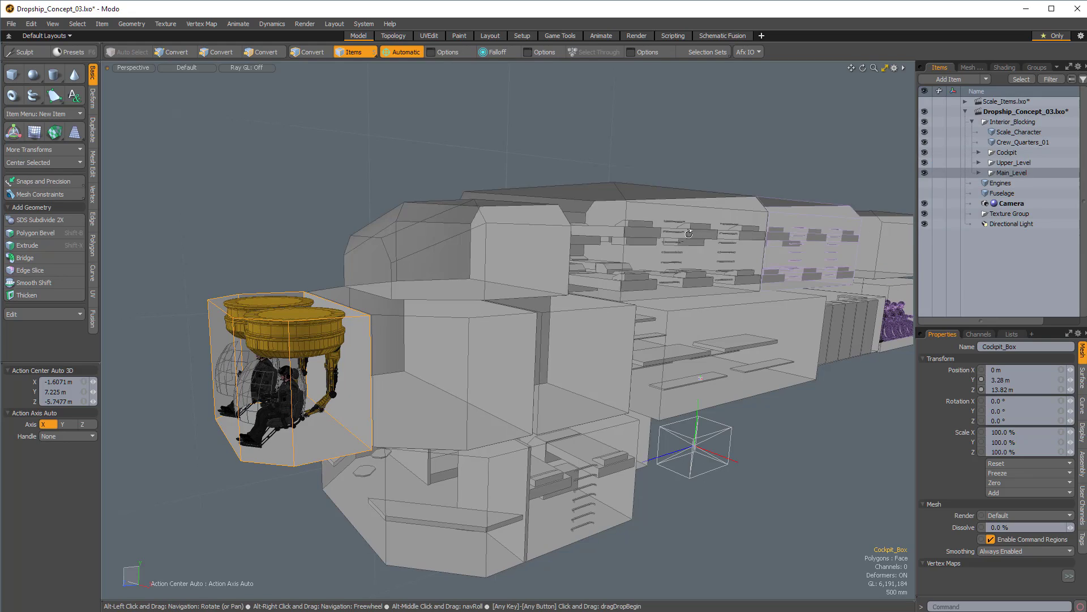
alt+drag(600, 362, 506, 350)
alt+shift+drag(636, 282, 749, 278)
click(588, 247)
ctrl+alt+drag(604, 255, 555, 256)
Show the Fuselage and switch to the four-view layout with the hull framed around the interior.
click(925, 193)
key(ctrl+space)
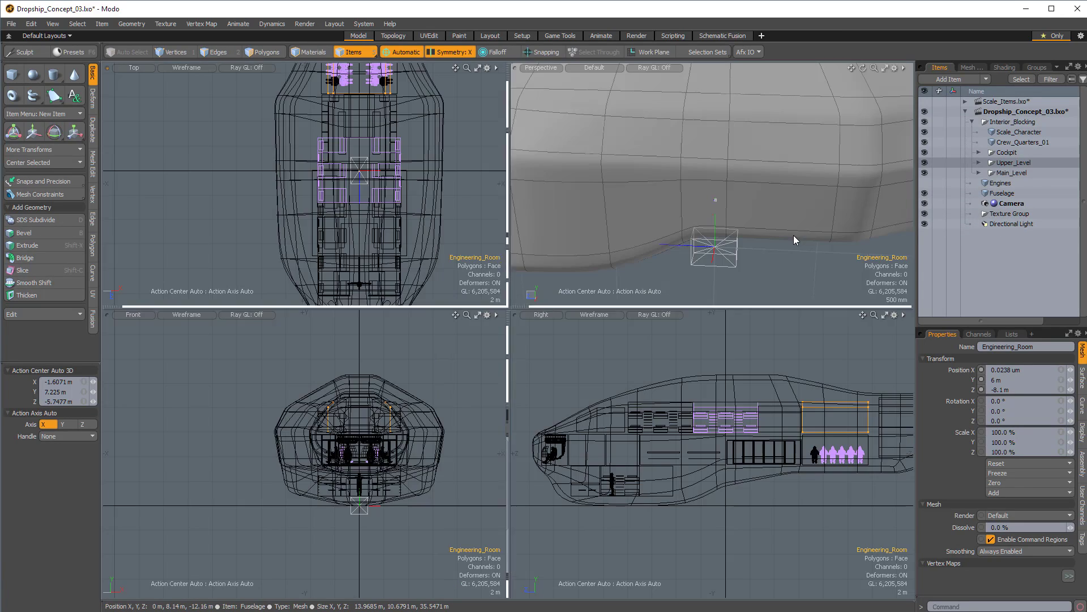
alt+drag(728, 410, 682, 412)
scroll(675, 411, down, 2)
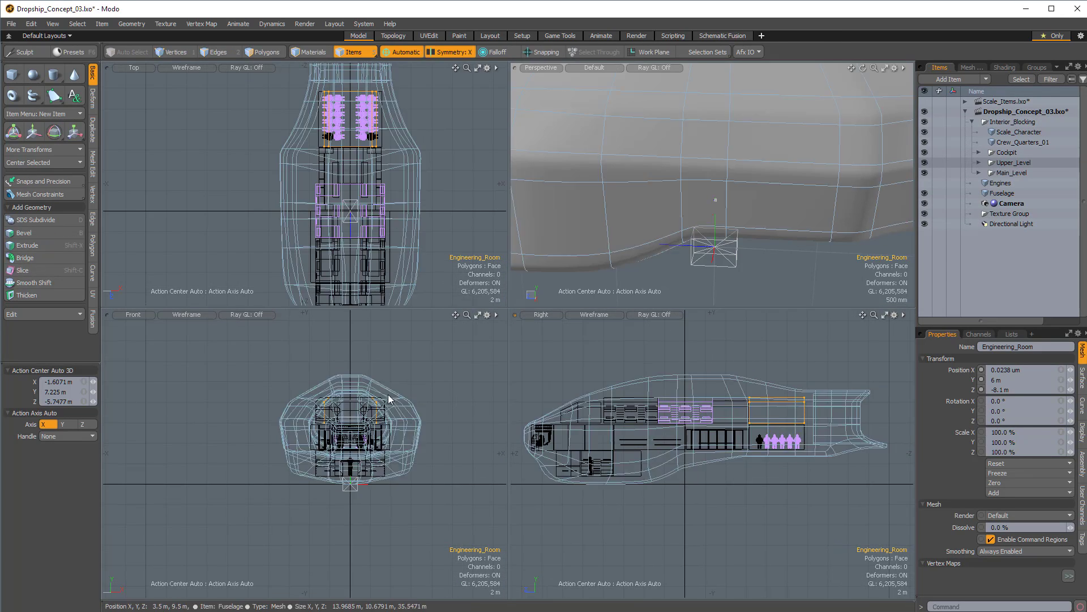
alt+drag(348, 429, 288, 429)
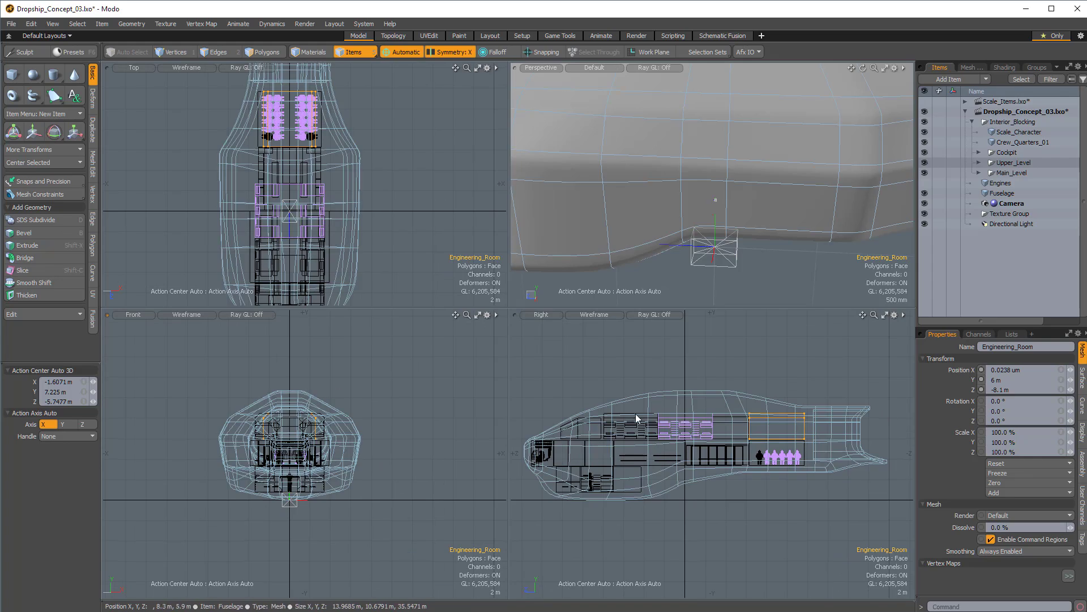
alt+drag(367, 187, 379, 158)
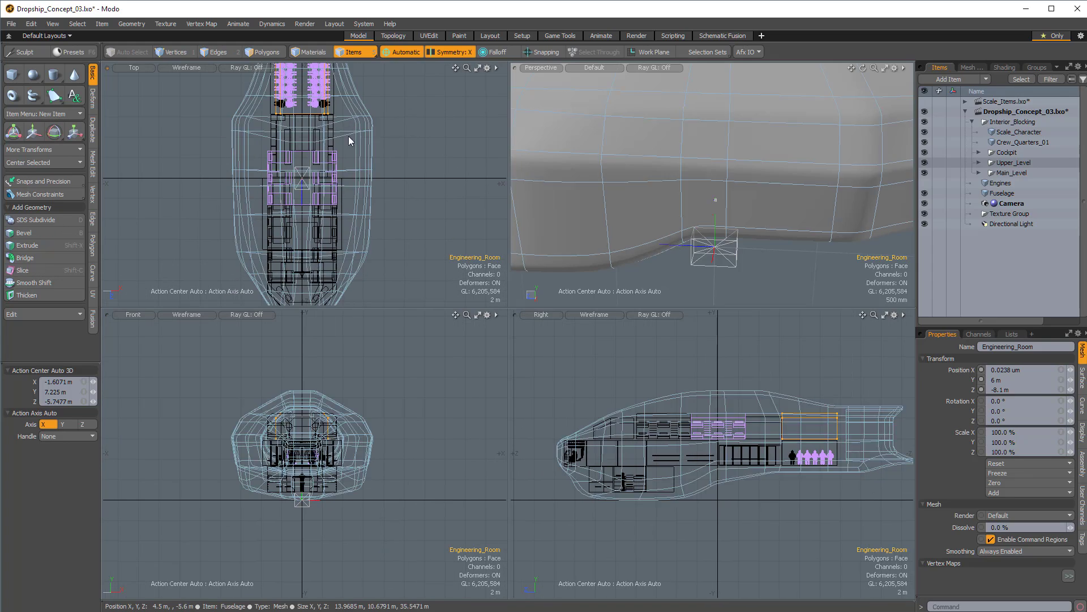
Deselect the Engineering_Room, switch to edge selection and examine how the rooms fit inside the hull in the orthographic views.
click(413, 201)
key(2)
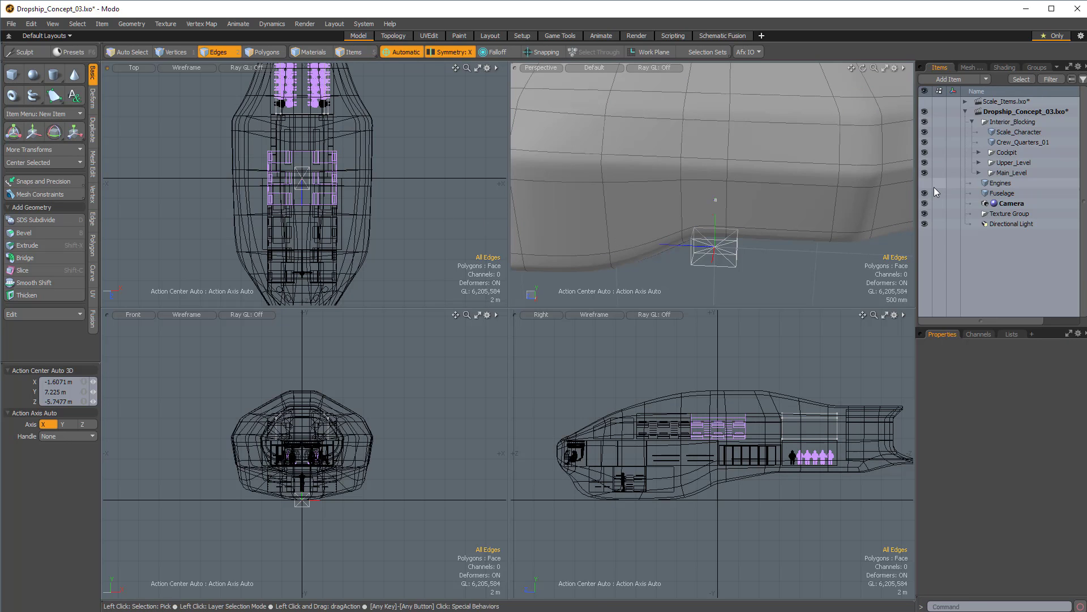
alt+drag(384, 101, 383, 95)
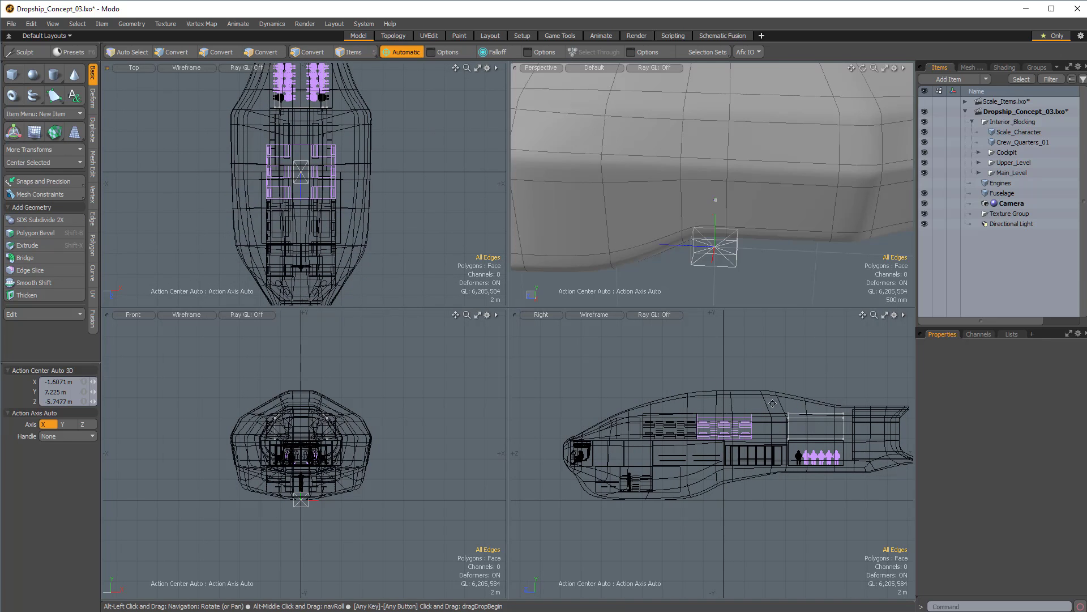
alt+drag(752, 404, 691, 387)
key(2)
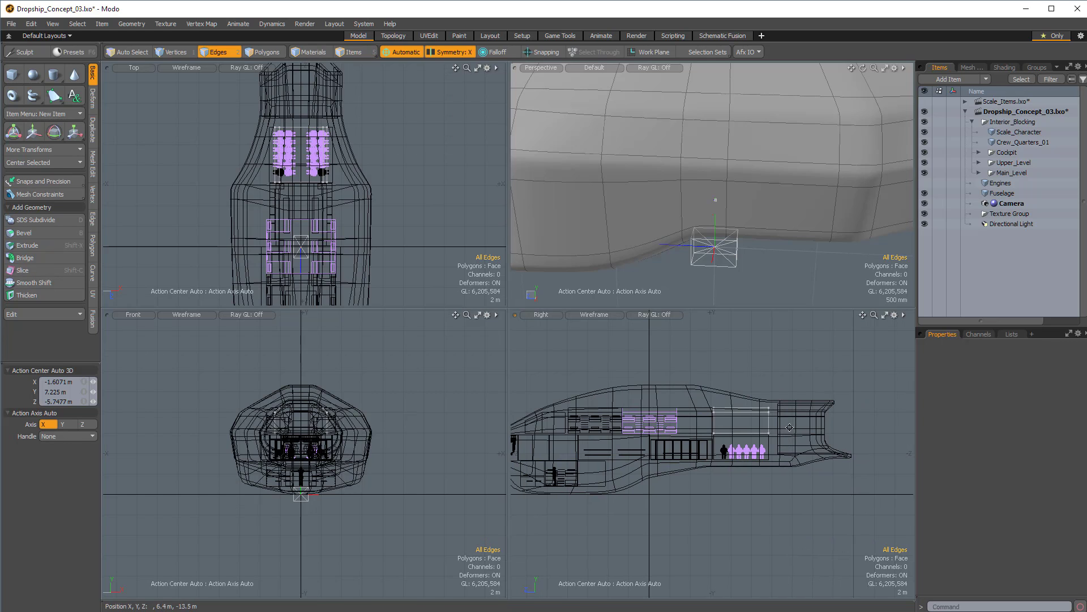
scroll(790, 426, up, 4)
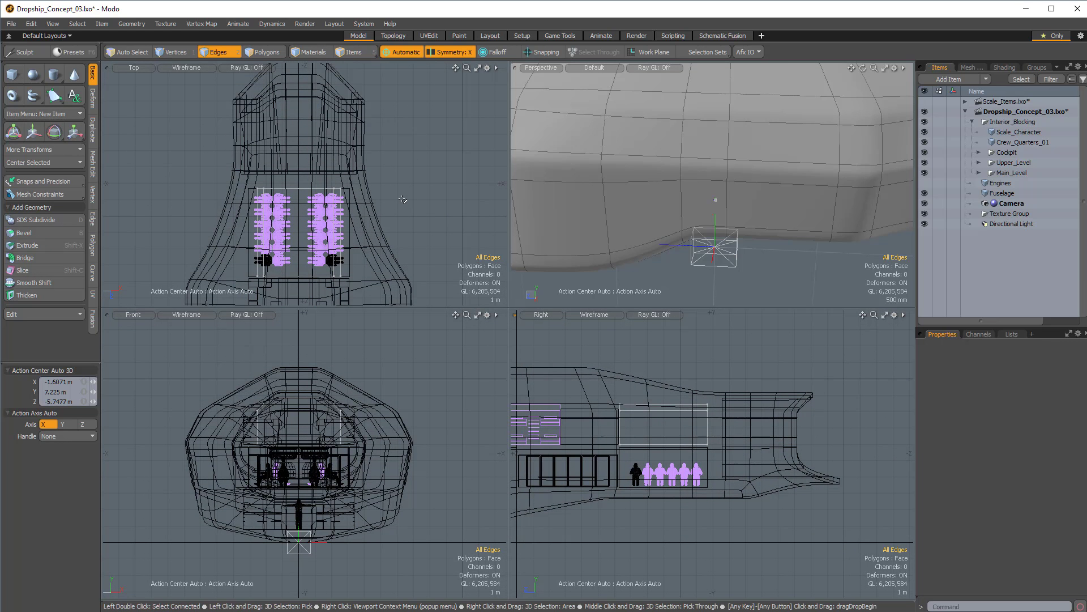
alt+shift+drag(546, 446, 622, 429)
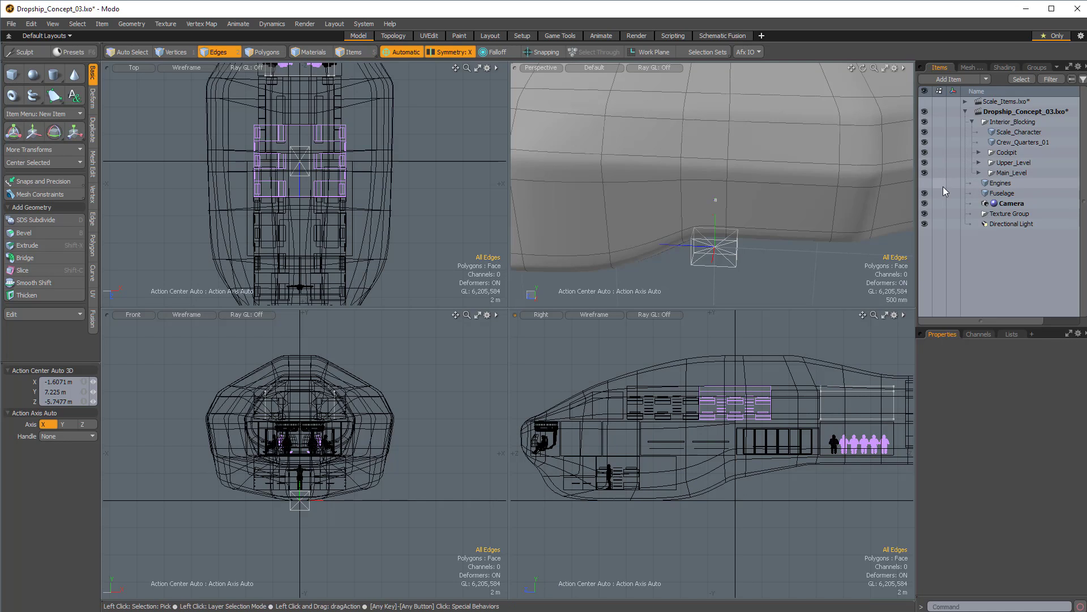
Hide the Fuselage and review the complete interior blocking from several angles in the perspective view.
click(925, 193)
alt+drag(715, 147, 702, 185)
ctrl+alt+drag(702, 186, 608, 199)
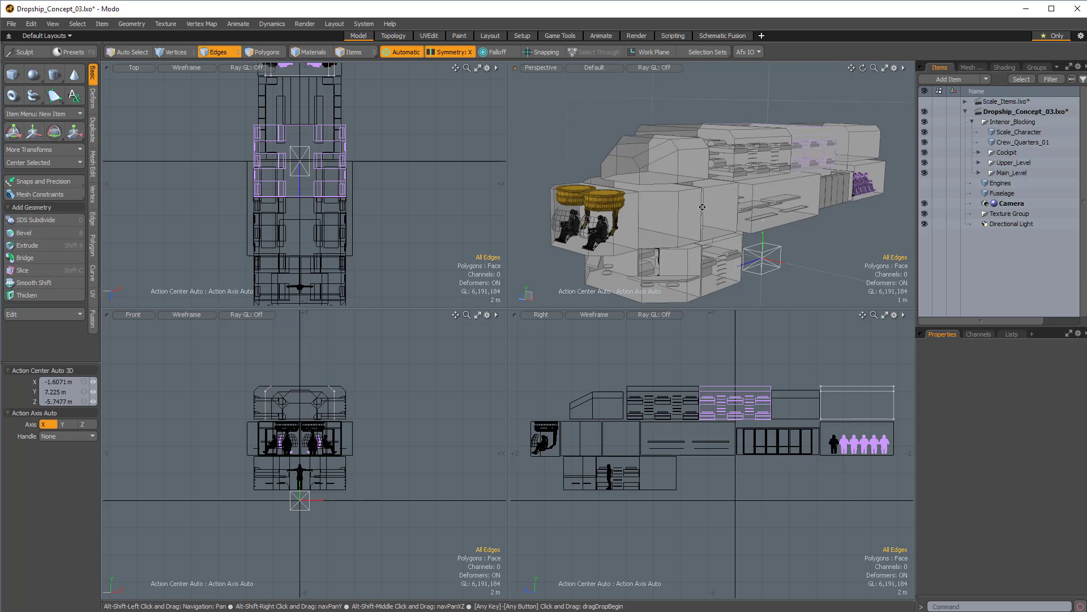
alt+drag(735, 215, 750, 186)
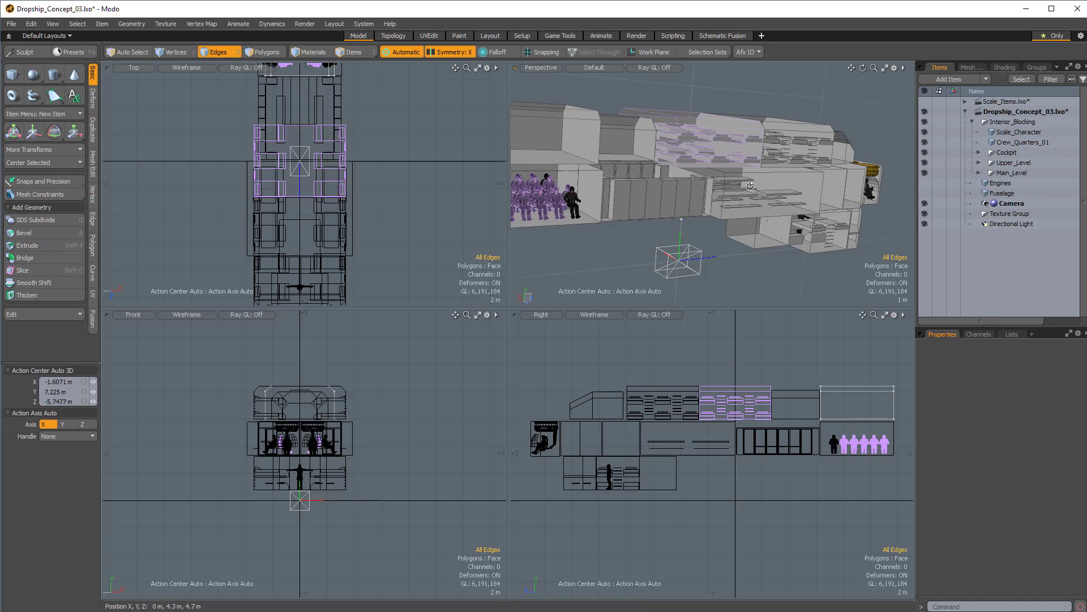
alt+drag(764, 161, 752, 215)
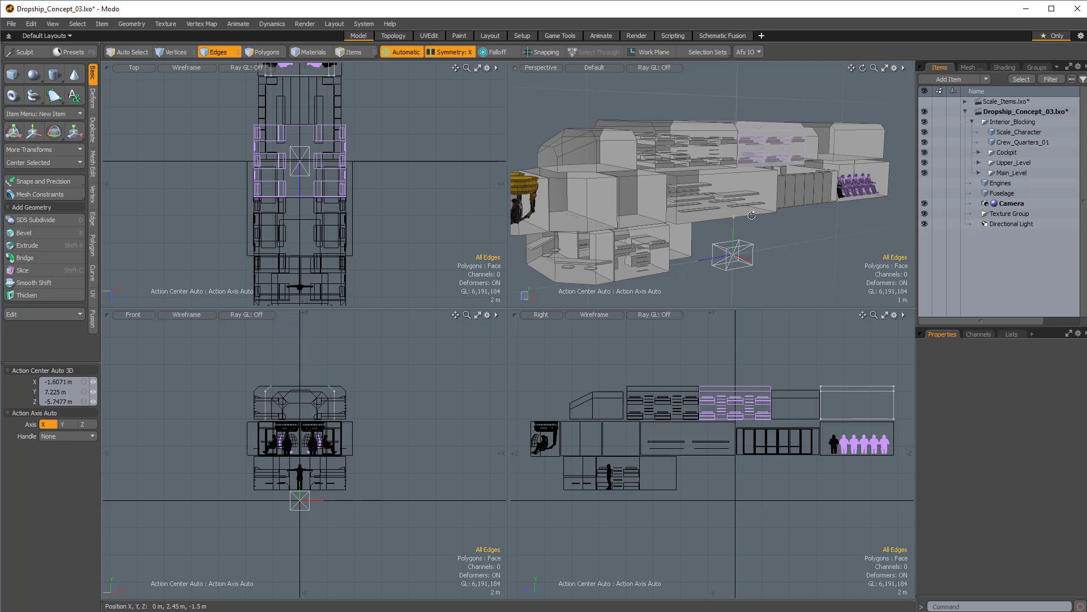
alt+drag(707, 187, 742, 160)
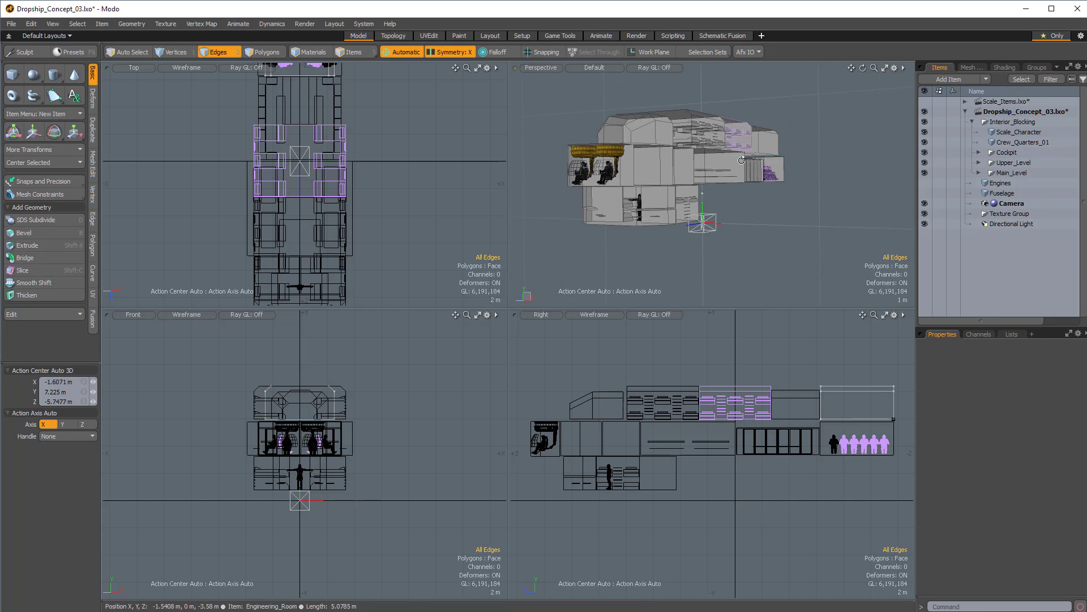
Show the Fuselage, select the whole Interior_Blocking hierarchy and bring the model up in the Topology layout.
click(924, 193)
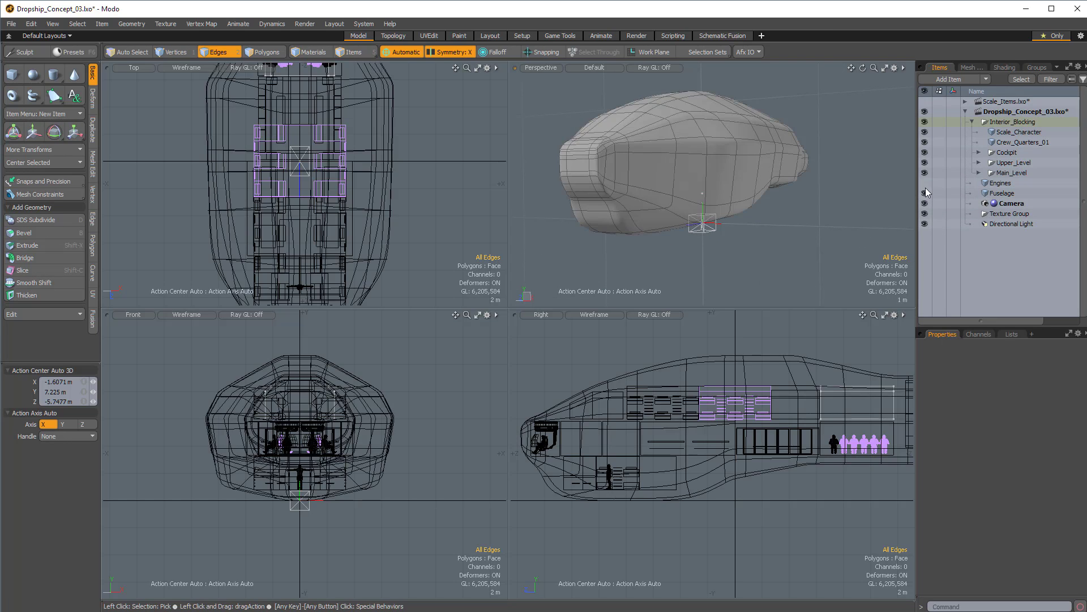
double_click(1000, 124)
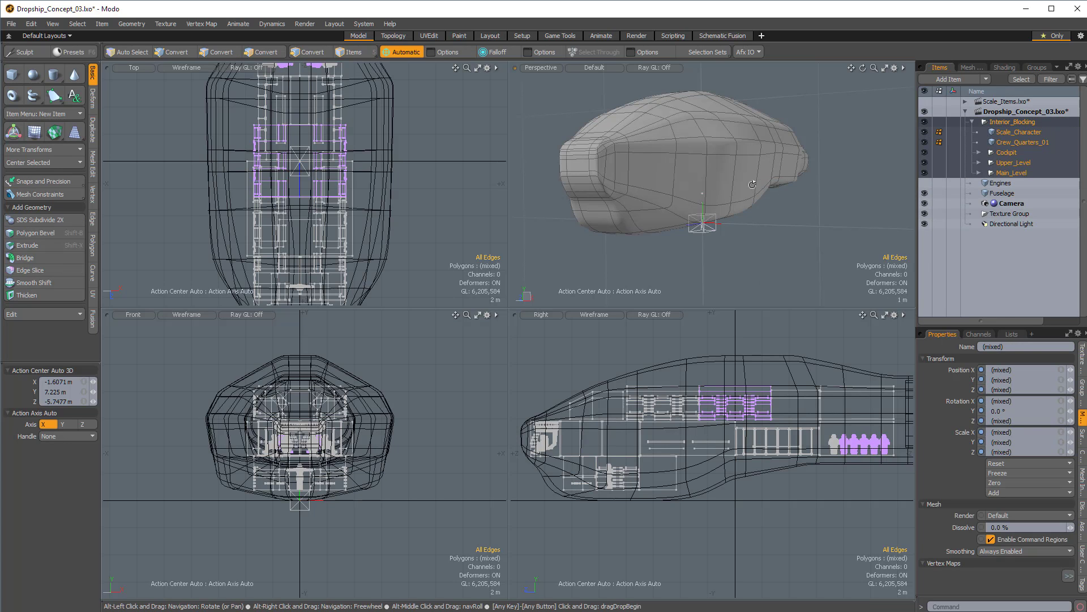
alt+drag(758, 180, 726, 207)
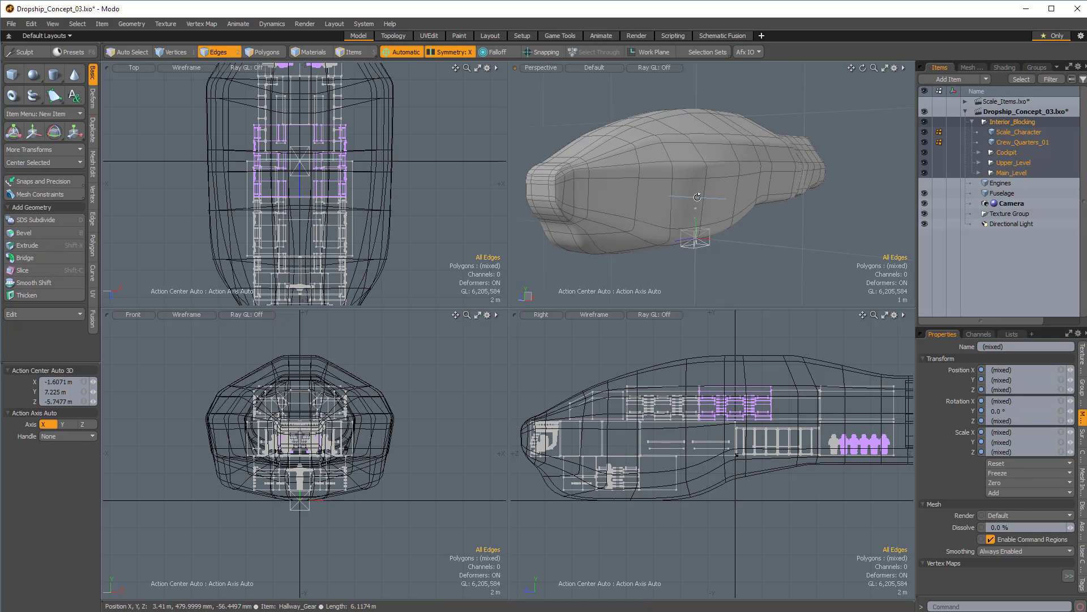
click(390, 35)
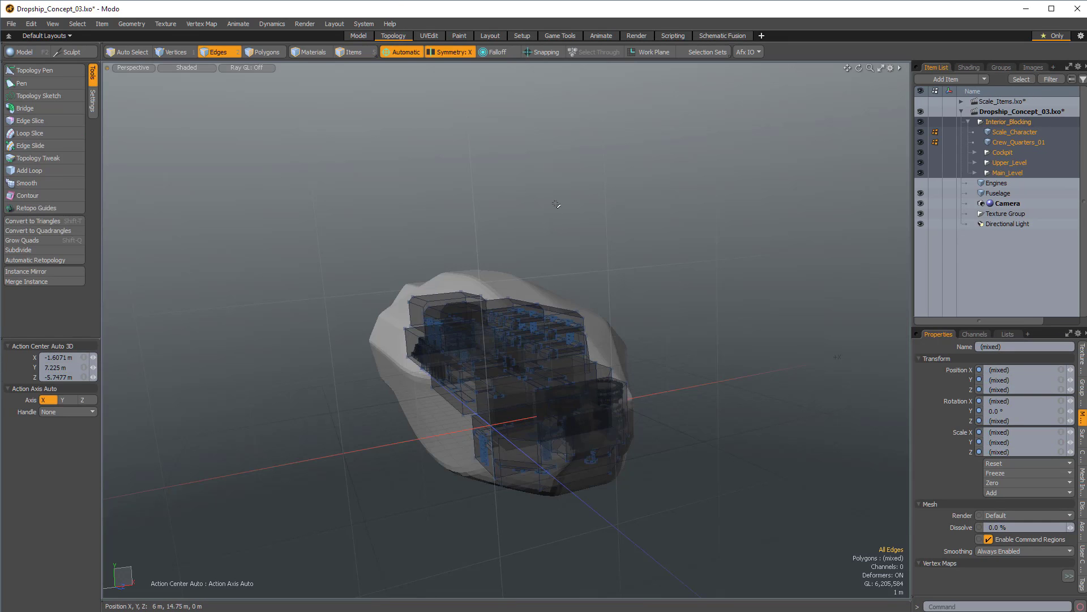
Examine how the selected interior blocking sits inside the hull from the front, side and above.
alt+drag(616, 275, 612, 207)
alt+drag(566, 318, 627, 319)
alt+drag(367, 398, 496, 285)
scroll(529, 338, up, 3)
alt+drag(529, 338, 292, 352)
scroll(583, 362, up, 4)
alt+drag(295, 417, 404, 451)
alt+drag(424, 493, 540, 261)
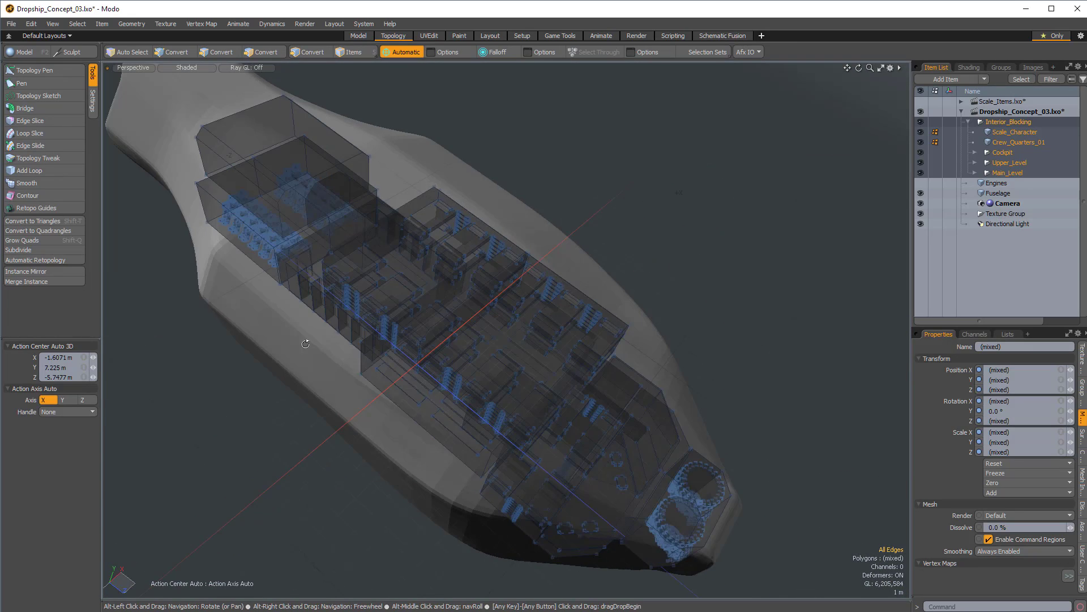
alt+drag(290, 286, 287, 303)
alt+drag(347, 386, 373, 317)
Show the Engines and examine their placement around the hull and interior from several angles.
click(921, 182)
alt+drag(736, 317, 644, 240)
alt+drag(681, 287, 240, 287)
alt+drag(323, 335, 372, 392)
alt+drag(321, 349, 420, 330)
alt+drag(441, 265, 674, 318)
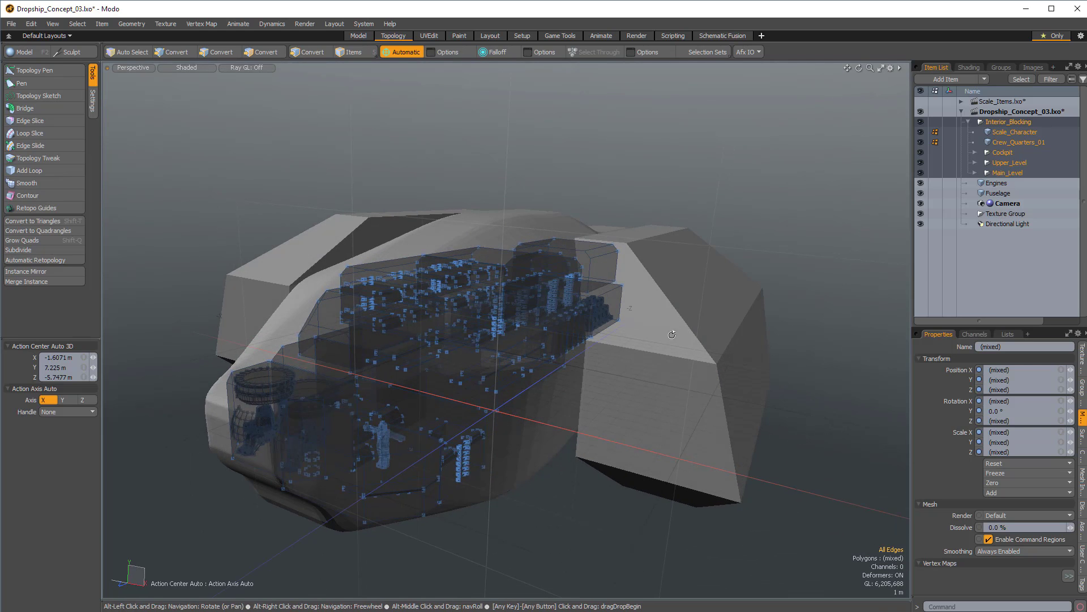
Hide all Interior_Blocking items and the Engines so that only the Fuselage is displayed.
click(920, 132)
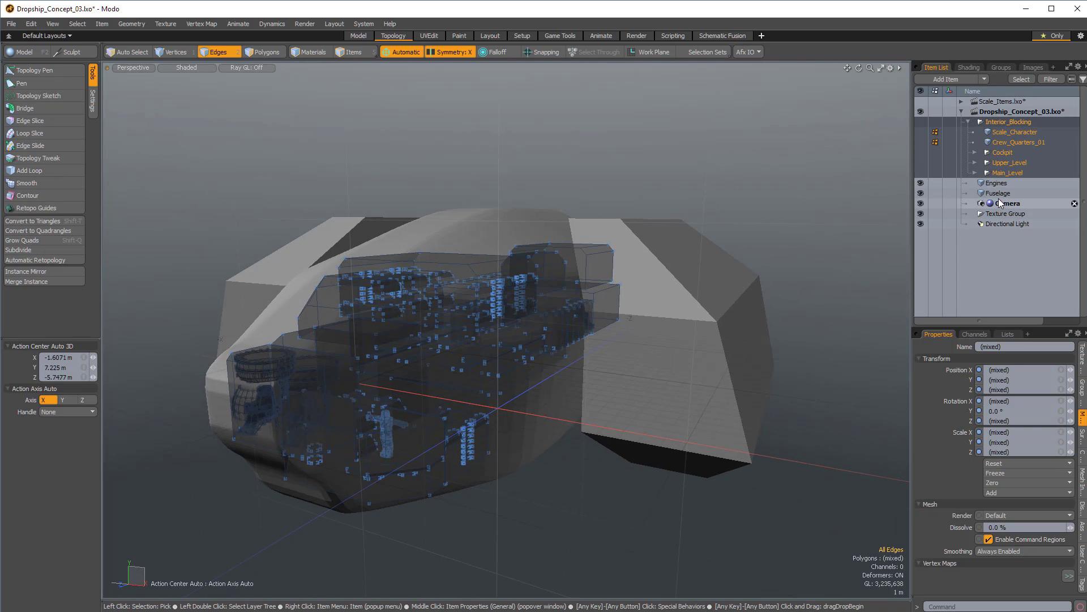
click(1004, 185)
alt+drag(629, 331, 563, 389)
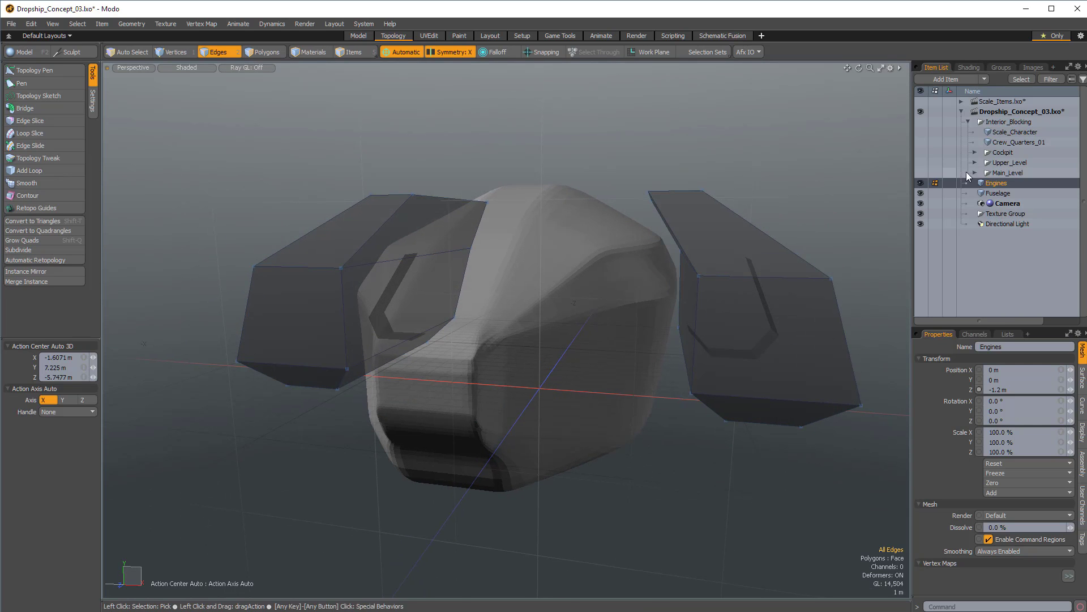
click(922, 183)
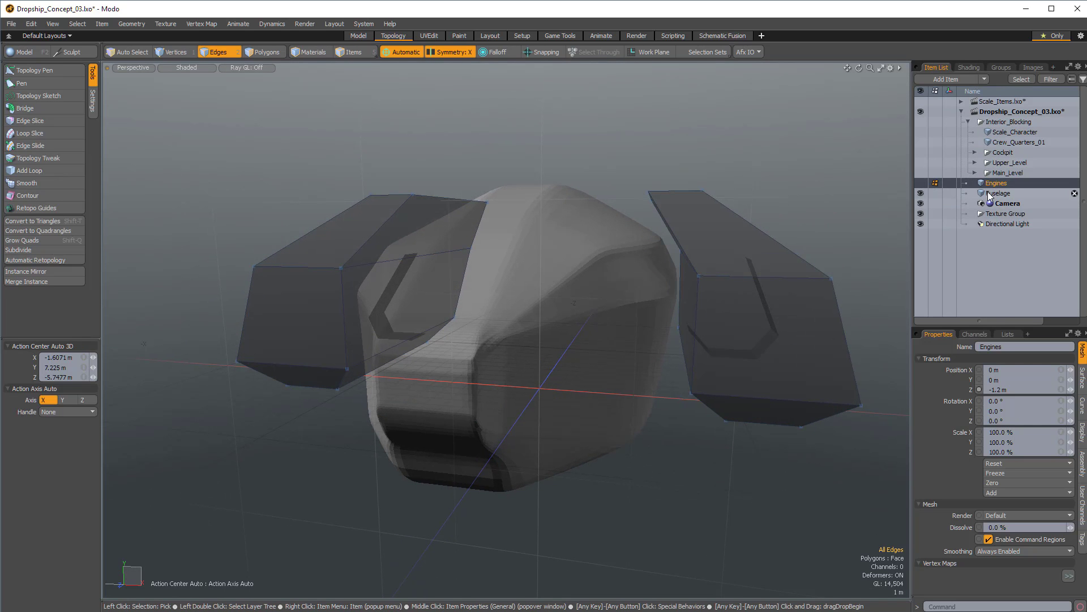
Add a new mesh item above the Fuselage in the item list and name it Hull.
click(988, 195)
key(n)
alt+drag(687, 350, 623, 347)
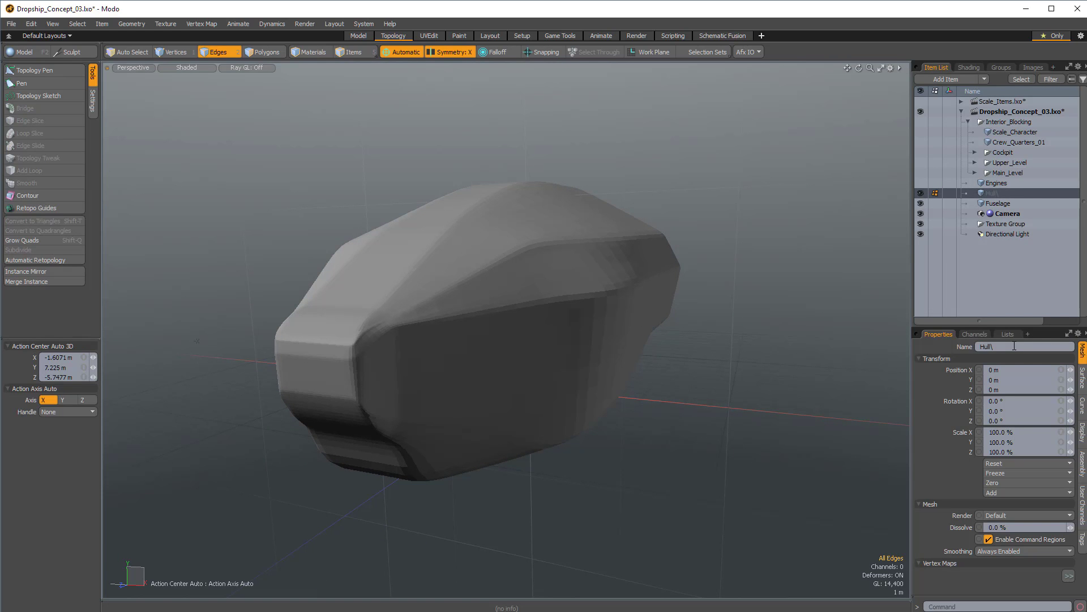
click(1026, 350)
Examine the fuselage's creases, nose, underside and open rear end from all around to plan the hull topology.
mouse_move(548, 304)
alt+mouse_down()
mouse_move(701, 376)
mouse_move(368, 334)
mouse_move(442, 334)
mouse_move(510, 266)
mouse_move(564, 300)
mouse_move(461, 381)
mouse_move(578, 441)
mouse_move(548, 376)
mouse_move(566, 349)
mouse_move(638, 316)
mouse_move(655, 286)
mouse_move(692, 312)
mouse_move(629, 272)
mouse_move(606, 236)
mouse_move(538, 250)
mouse_move(545, 321)
alt+mouse_up()
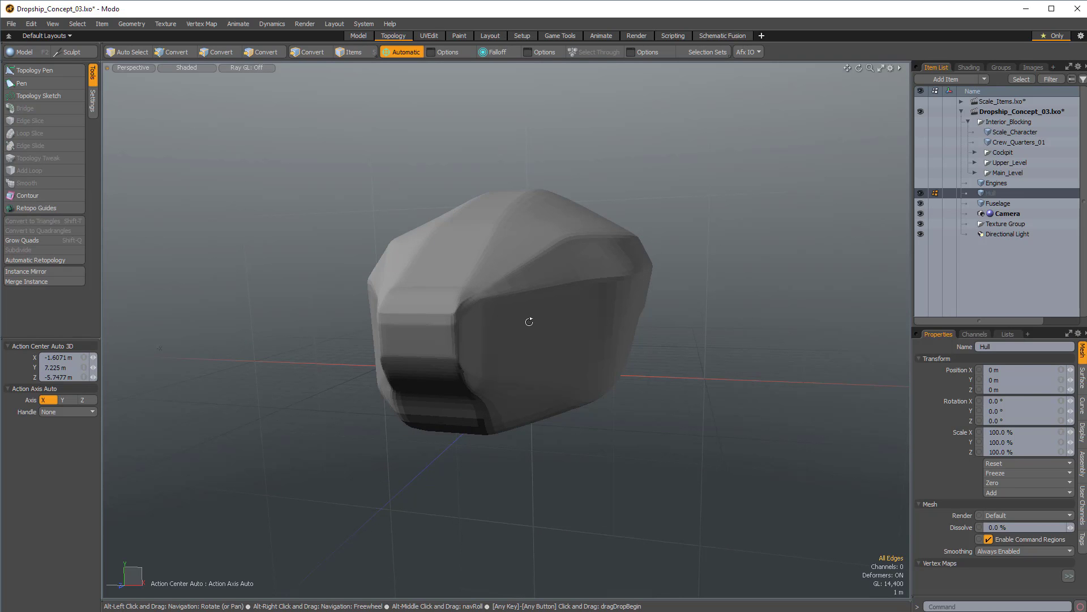
alt+drag(527, 302, 568, 338)
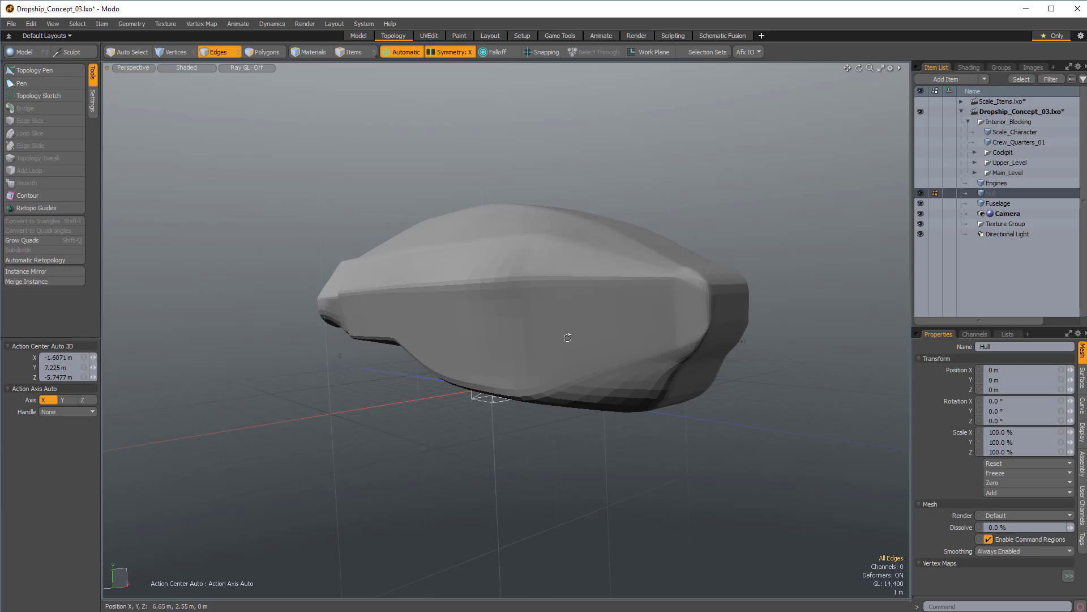
alt+drag(568, 337, 531, 286)
alt+drag(406, 295, 306, 338)
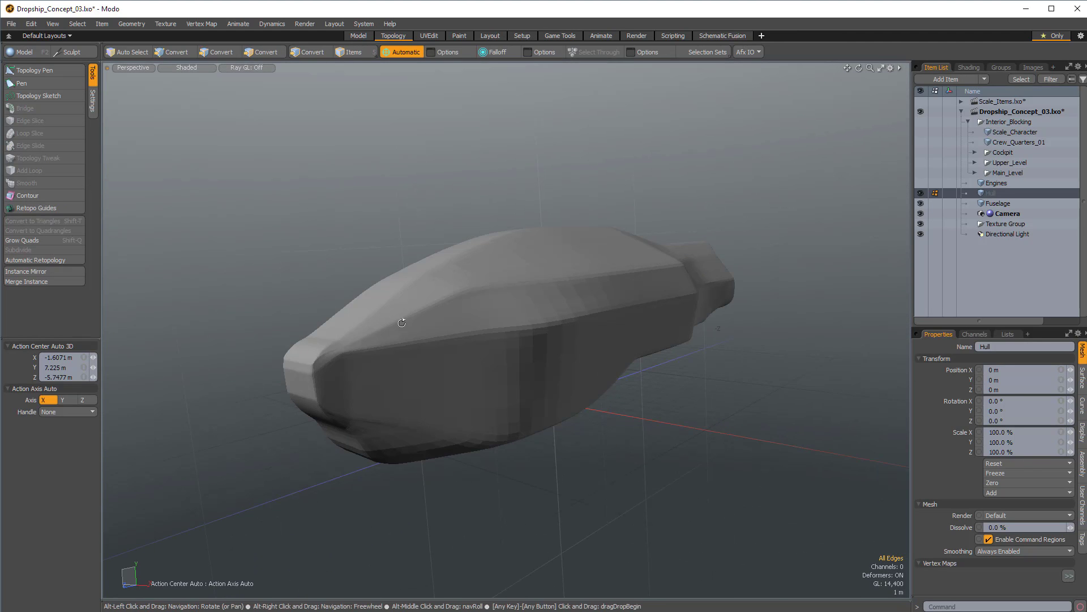
alt+drag(575, 279, 417, 335)
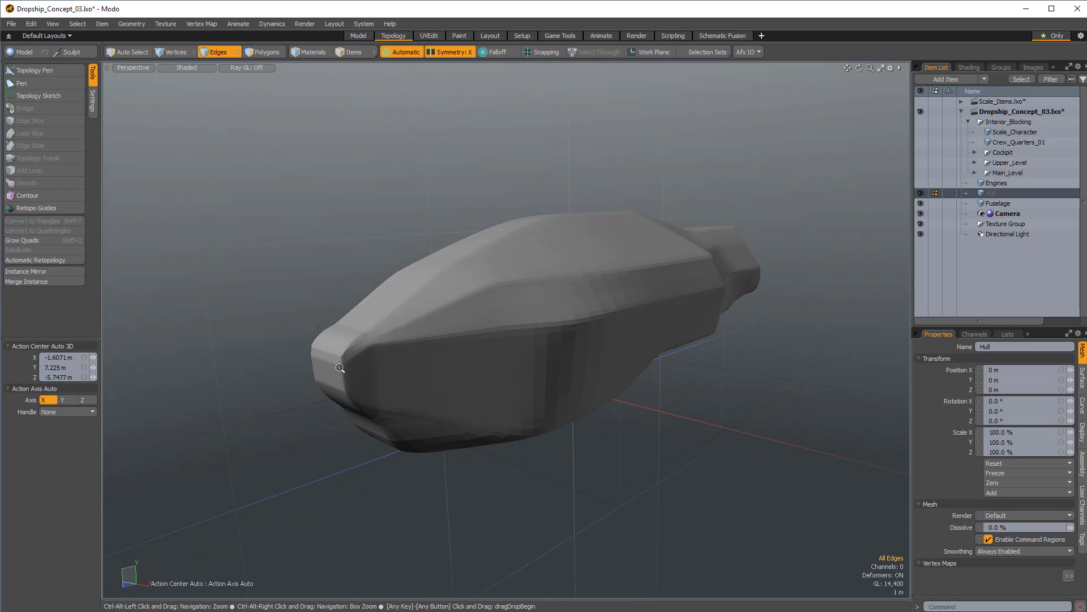
alt+drag(563, 388, 284, 331)
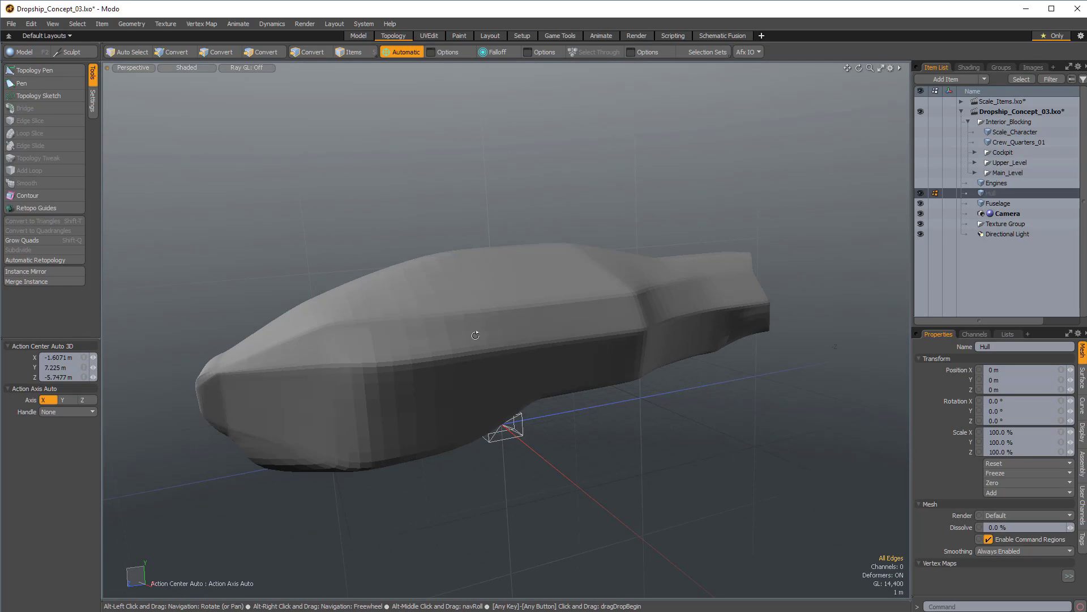
alt+drag(554, 314, 437, 326)
scroll(359, 321, up, 3)
alt+drag(359, 322, 258, 307)
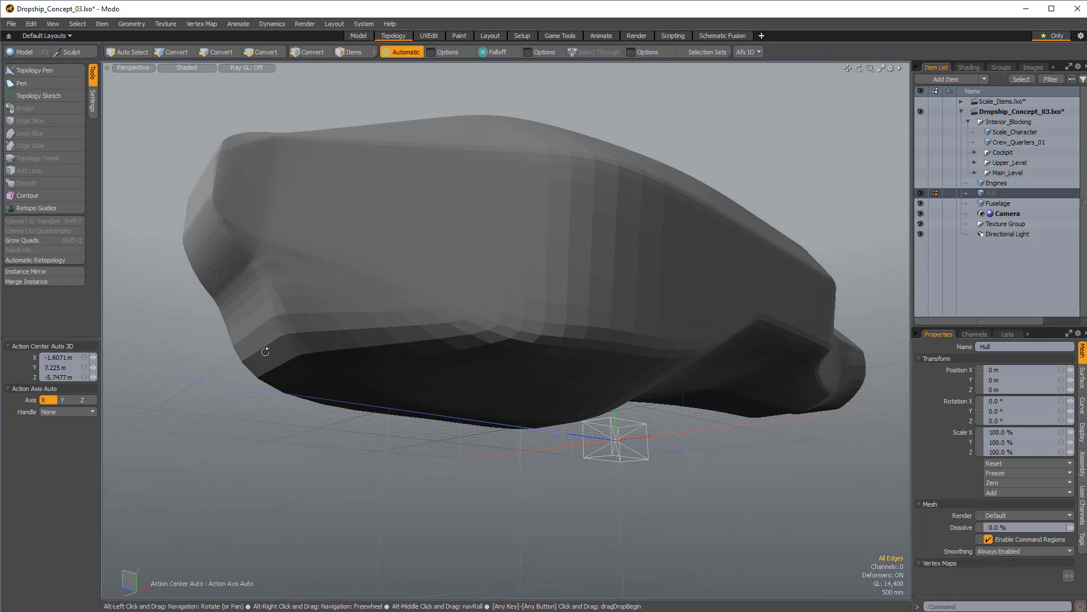
alt+drag(378, 340, 240, 390)
alt+drag(371, 347, 255, 238)
scroll(372, 258, down, 3)
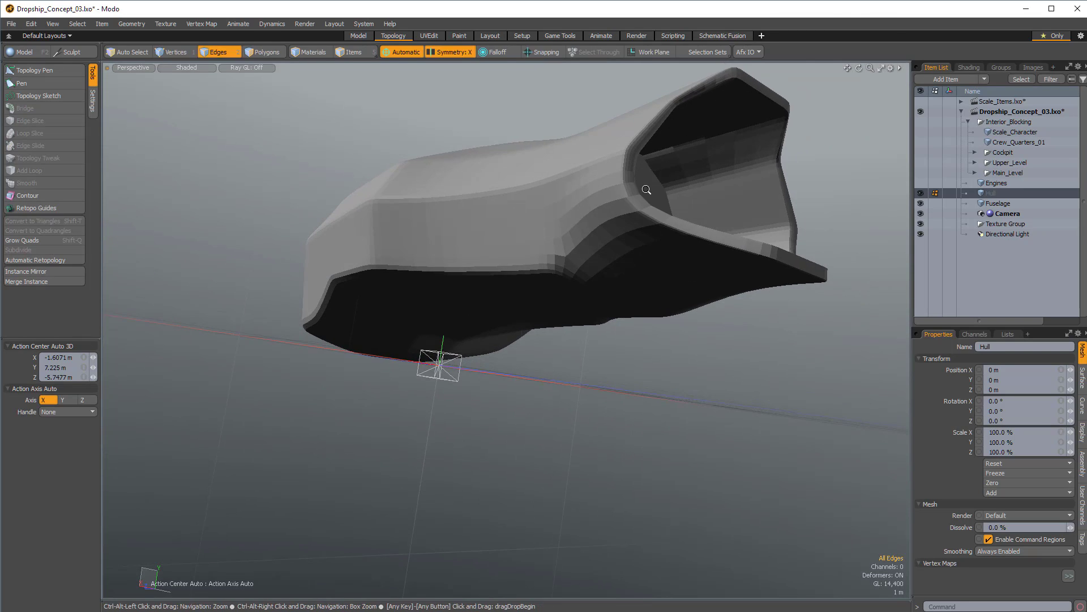
alt+drag(644, 190, 573, 272)
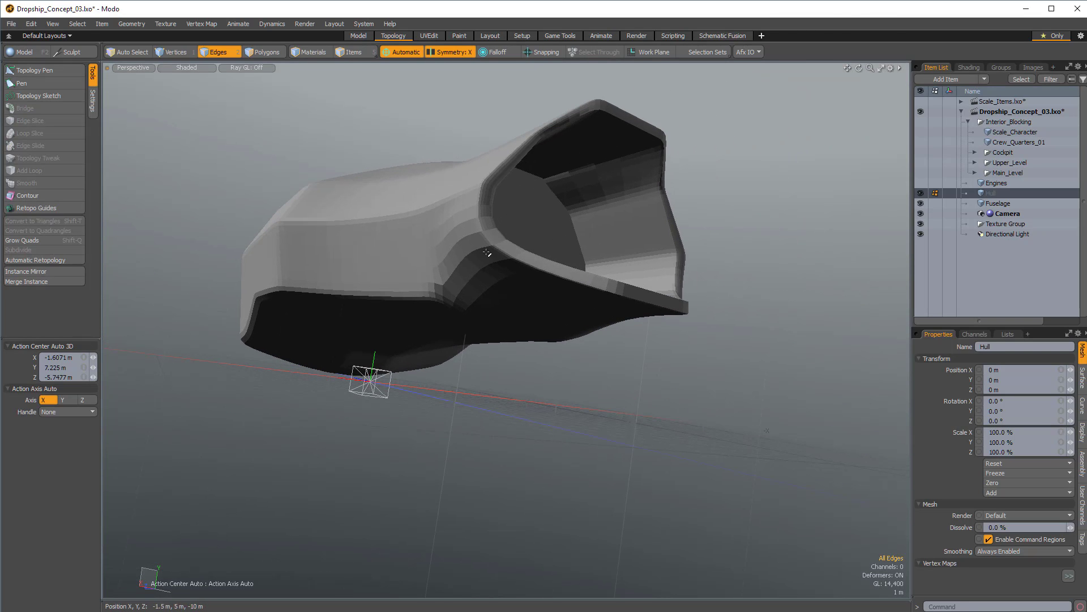
alt+drag(484, 271, 385, 106)
alt+drag(645, 351, 551, 297)
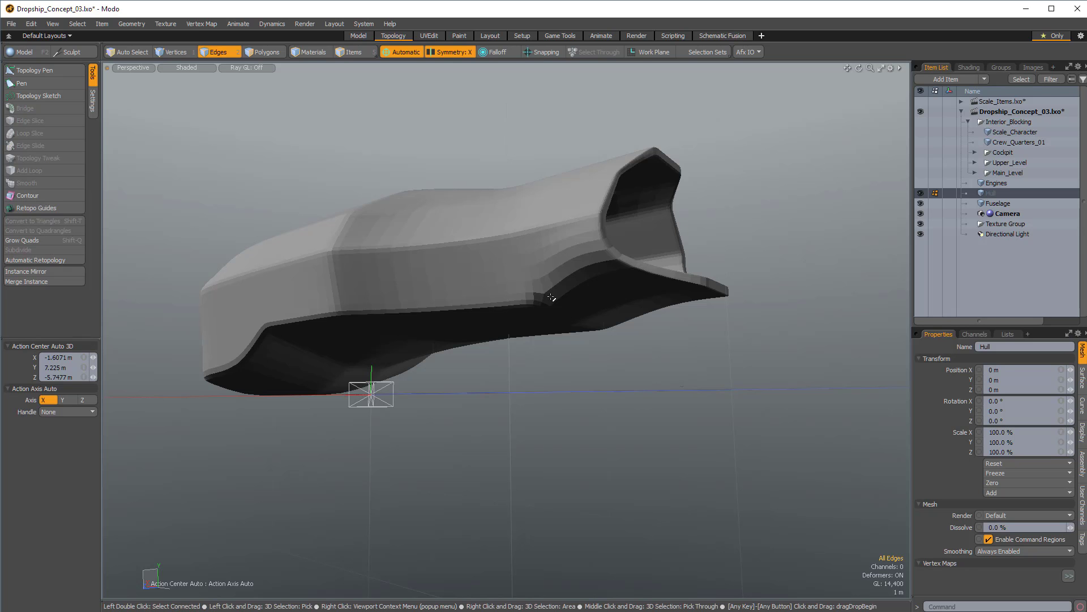
alt+drag(551, 297, 306, 340)
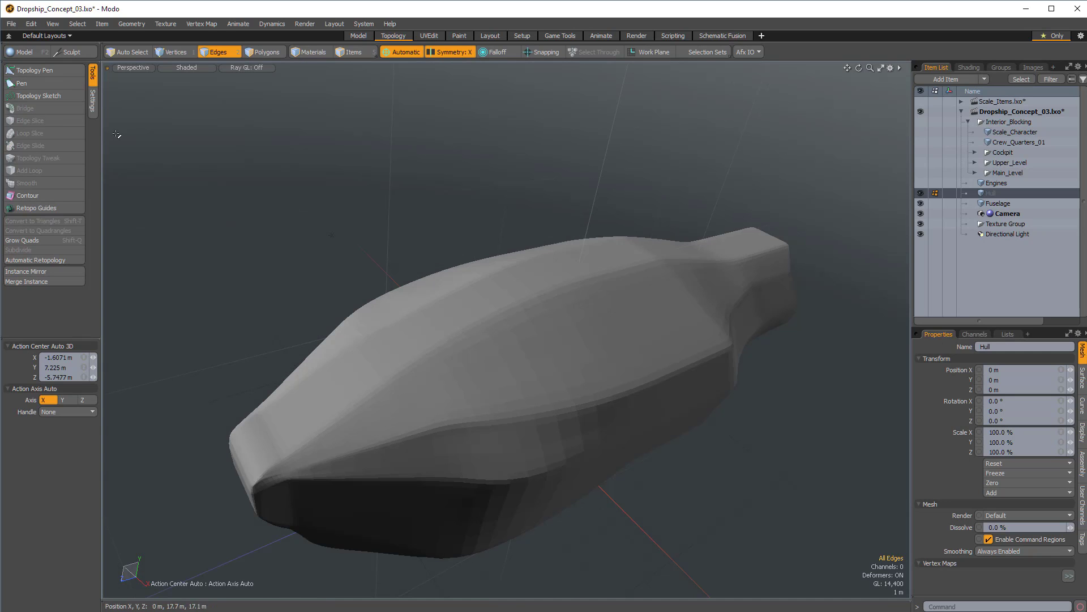
Draw a four-sided polygon with the Pen tool on the fuselage's upper side surface, just ahead of the tail narrowing.
click(31, 83)
alt+drag(566, 396, 659, 316)
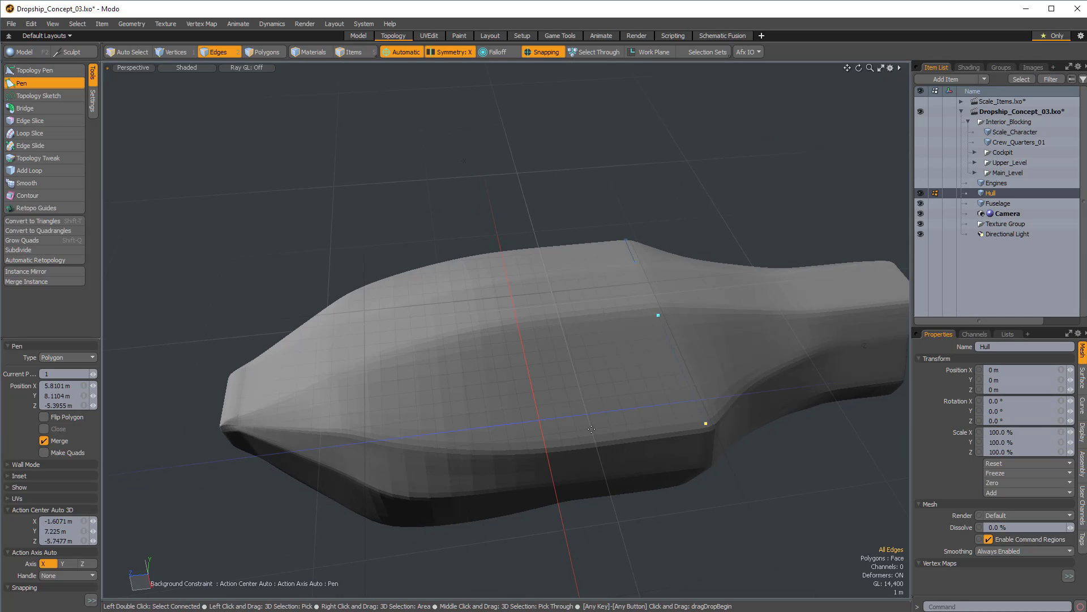
click(573, 440)
click(546, 324)
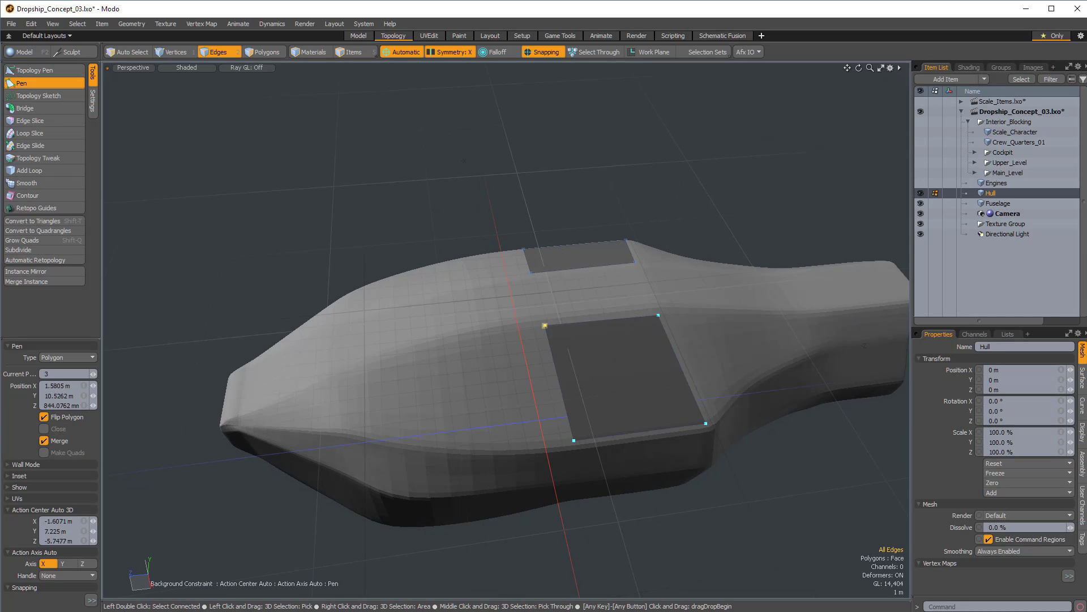
Reposition the corners of the new side panel so it follows the creases of the fuselage's upper side.
drag(545, 326, 505, 327)
mouse_move(573, 440)
mouse_down()
mouse_move(526, 445)
mouse_move(401, 291)
mouse_move(688, 269)
mouse_move(420, 352)
mouse_up()
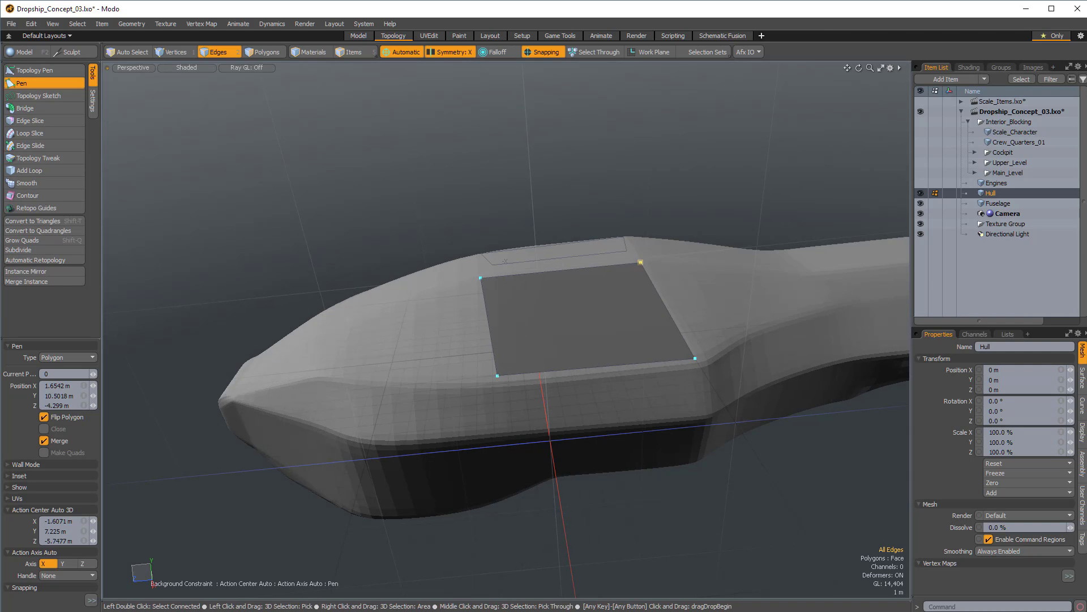
alt+drag(641, 262, 446, 242)
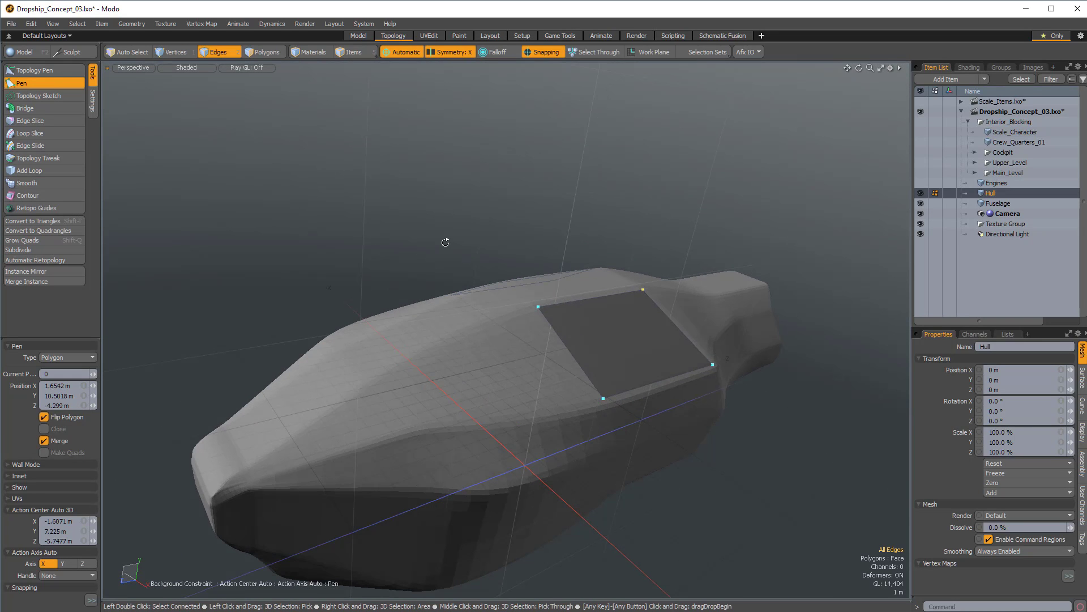
alt+drag(558, 396, 497, 342)
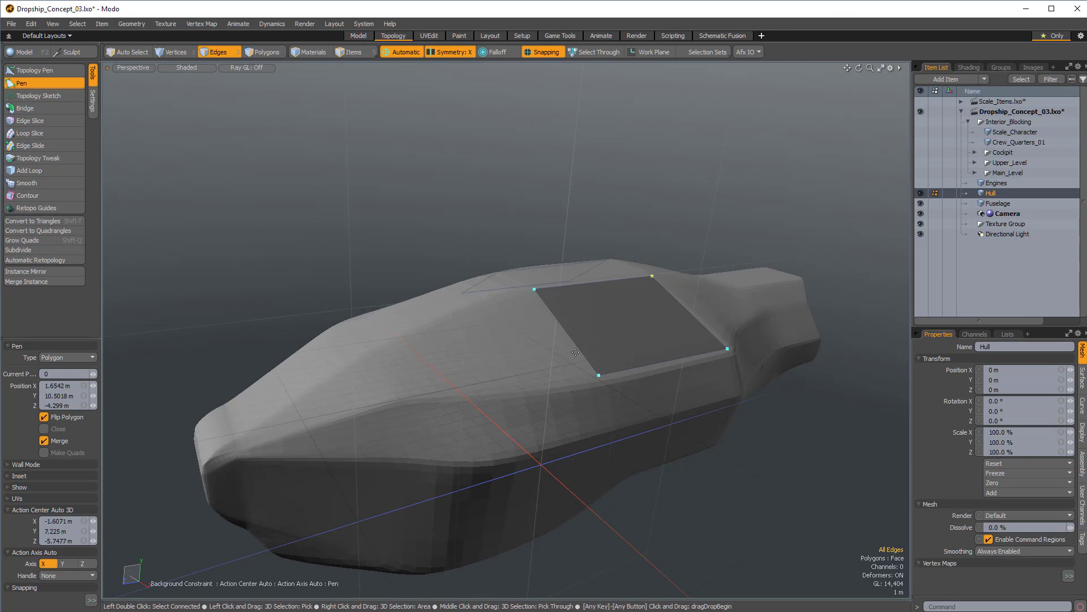
alt+drag(575, 352, 534, 385)
Extend the side panel one polygon toward the nose with the Topology Pen and fit its front corners to the fuselage.
click(34, 70)
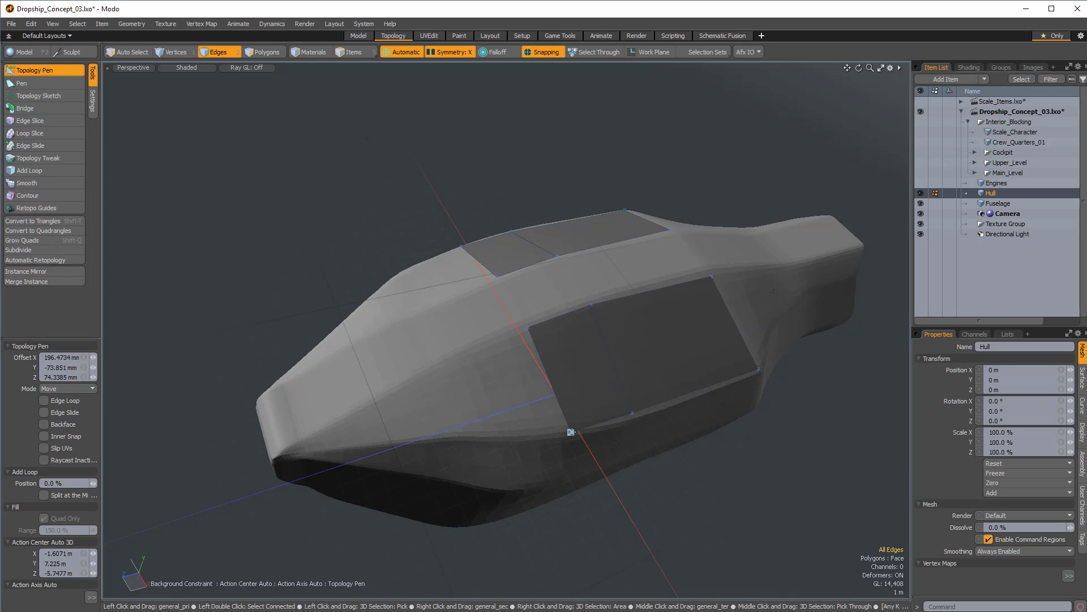
alt+drag(546, 362, 517, 328)
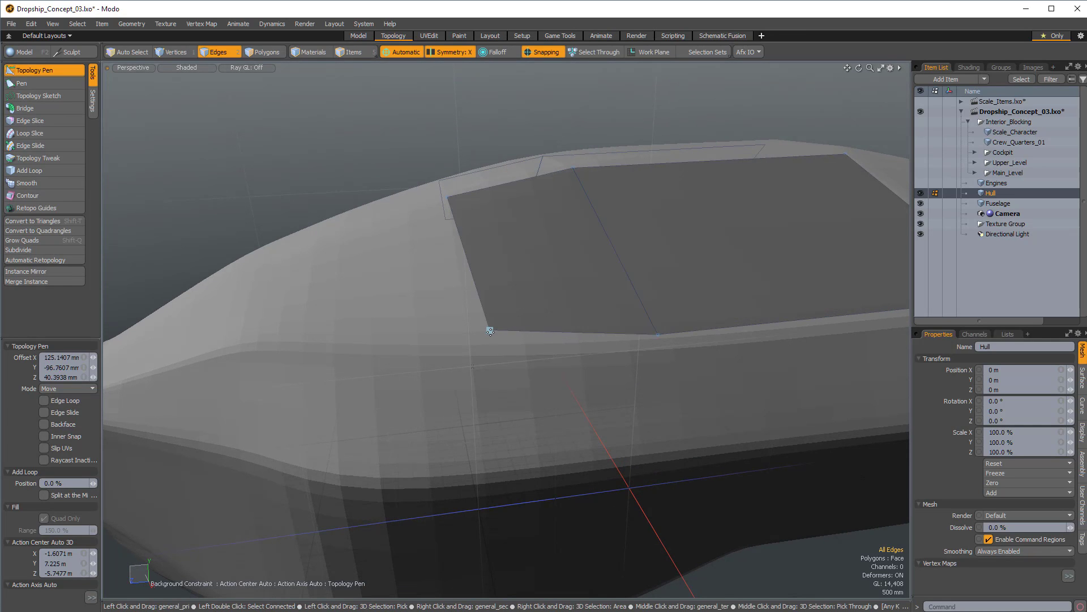
alt+drag(517, 340, 359, 417)
Fill the roof between the mirrored side panels with polygons meeting at the centreline, and add another row across the hull top.
shift+drag(438, 407, 427, 320)
alt+drag(668, 380, 536, 339)
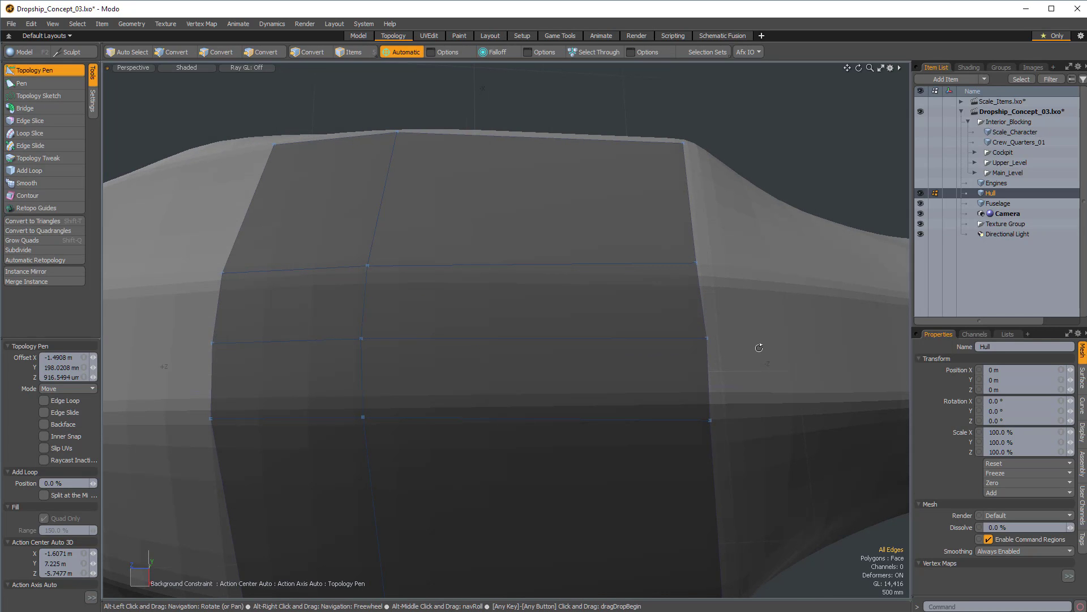
alt+drag(733, 400, 522, 351)
shift+drag(586, 293, 525, 280)
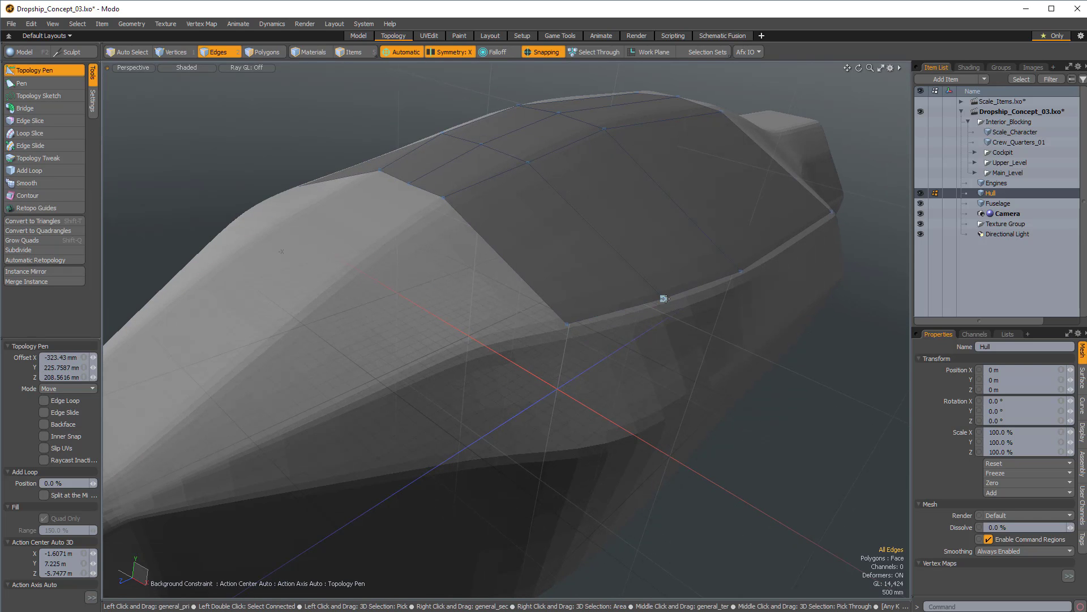
alt+drag(664, 302, 600, 165)
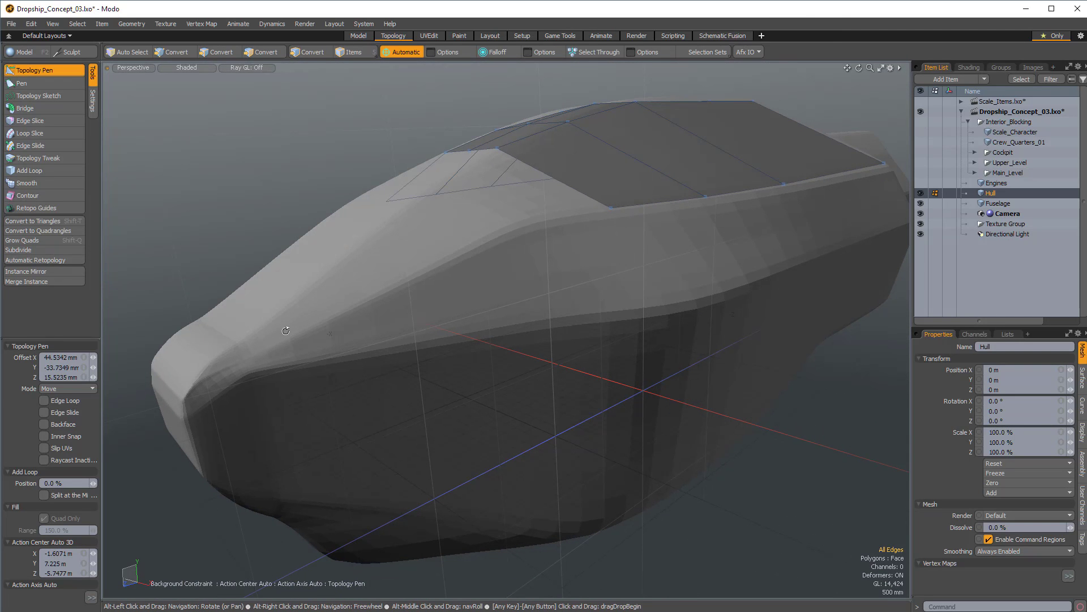
Extend the outer side panels one more polygon toward the nose and align their front corners with the fuselage creases.
alt+drag(269, 335, 524, 447)
alt+drag(613, 321, 546, 279)
drag(404, 287, 431, 305)
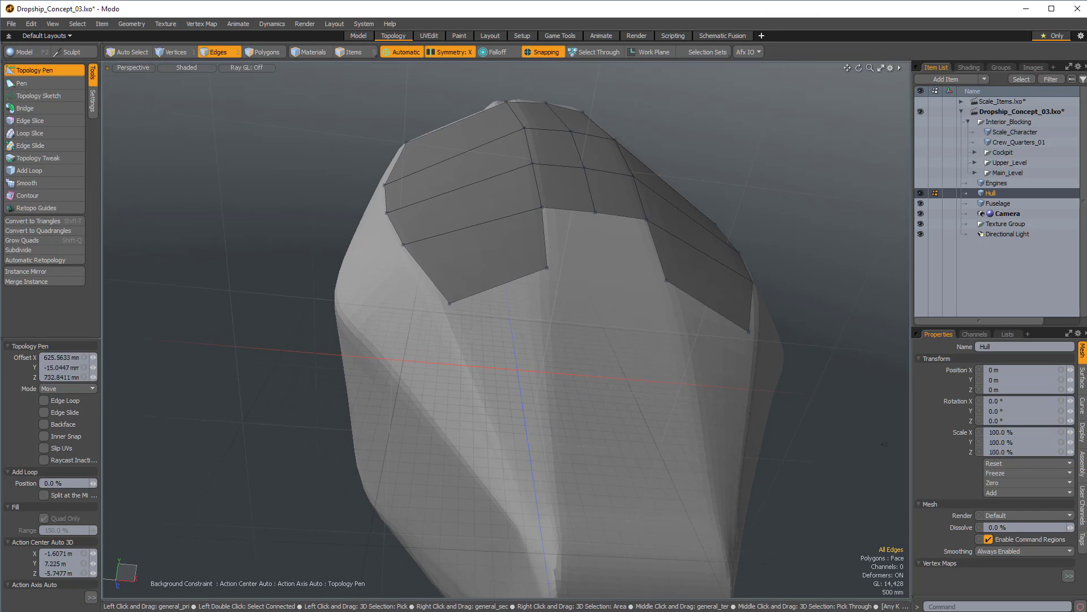
Fill the centre gap between the extended side panels, then add and adjust a further full row toward the nose.
alt+drag(544, 267, 520, 340)
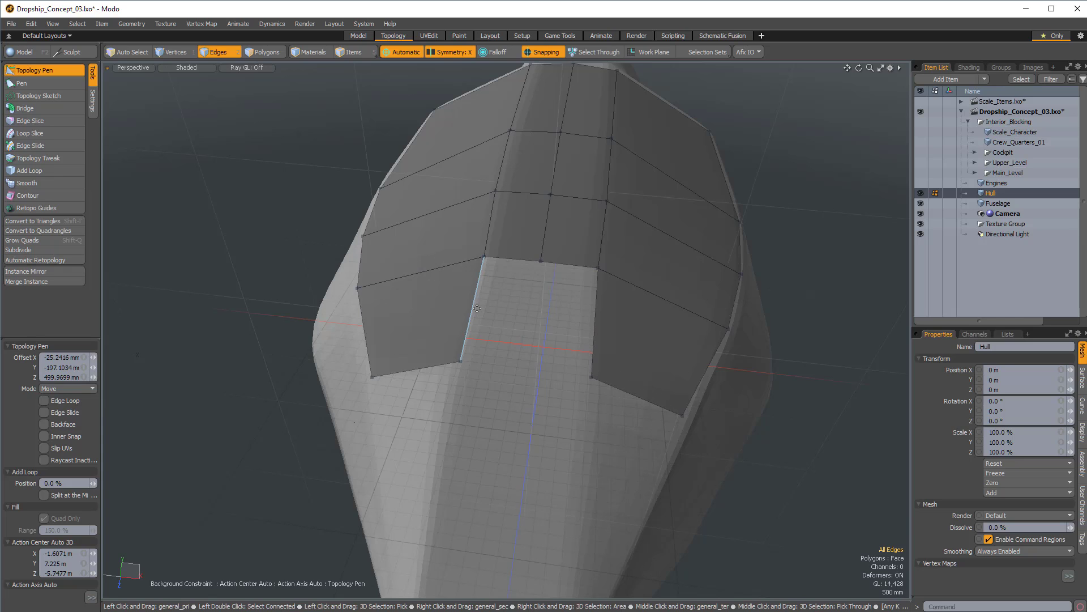
shift+drag(478, 306, 538, 318)
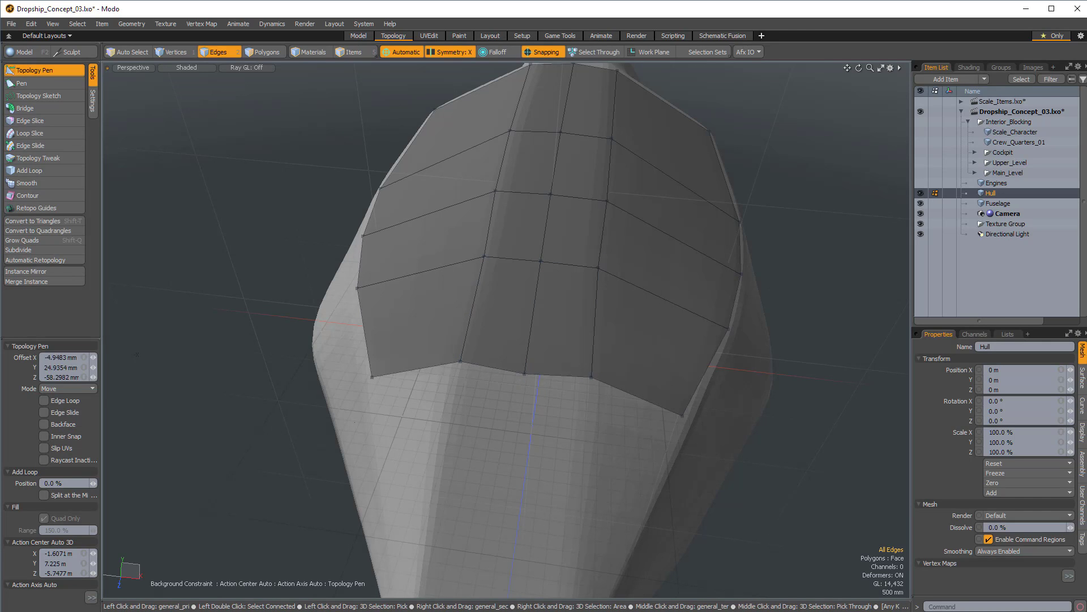
alt+drag(510, 418, 403, 451)
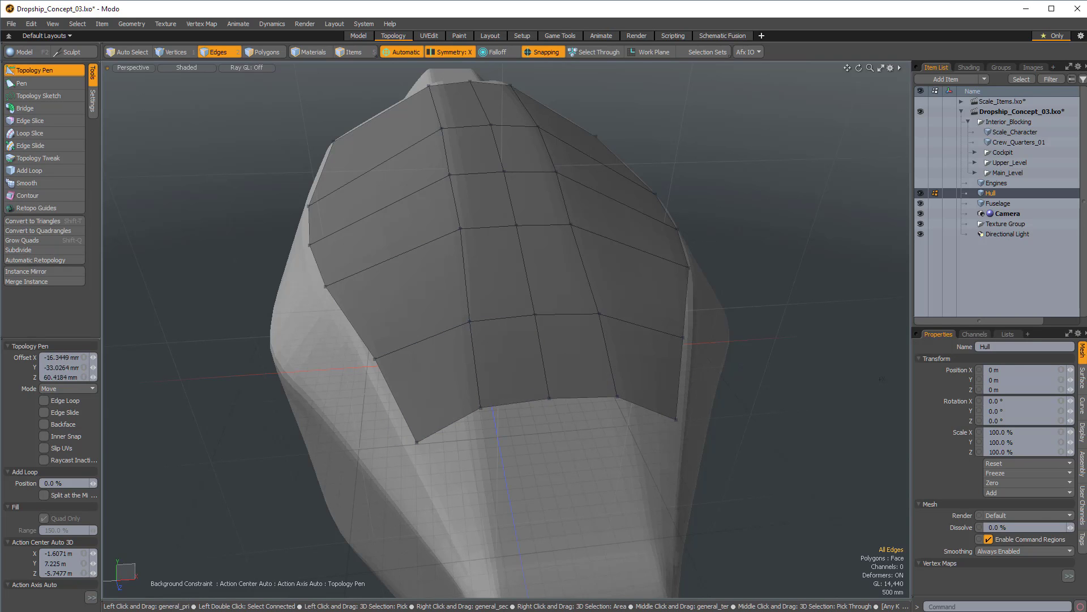
alt+drag(640, 389, 447, 283)
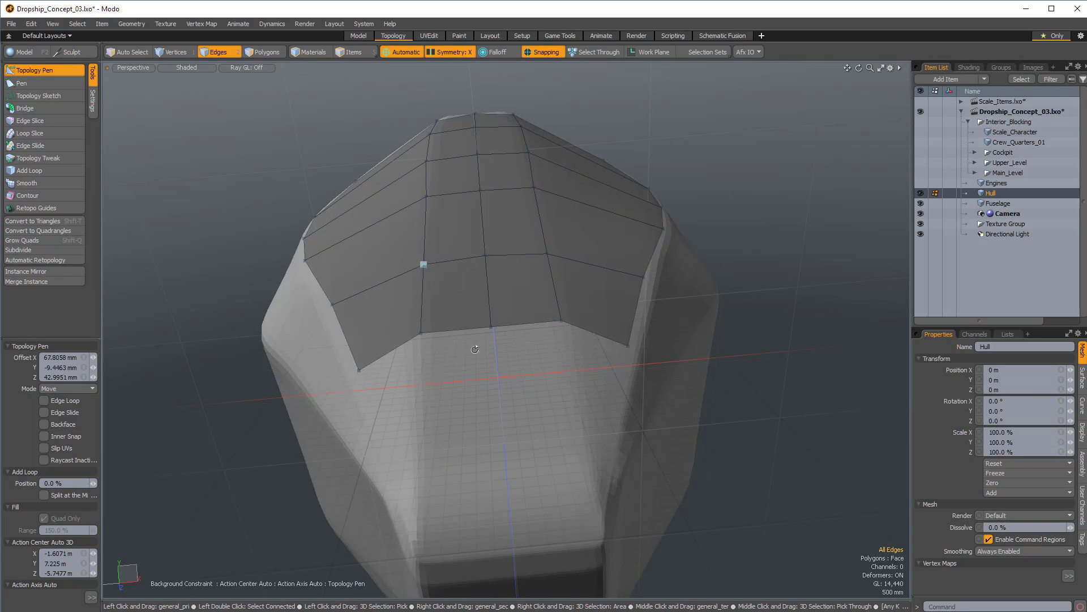
Extend the outer side panels one more polygon to the nose crest and fill the centre gap between them.
alt+drag(478, 413, 497, 357)
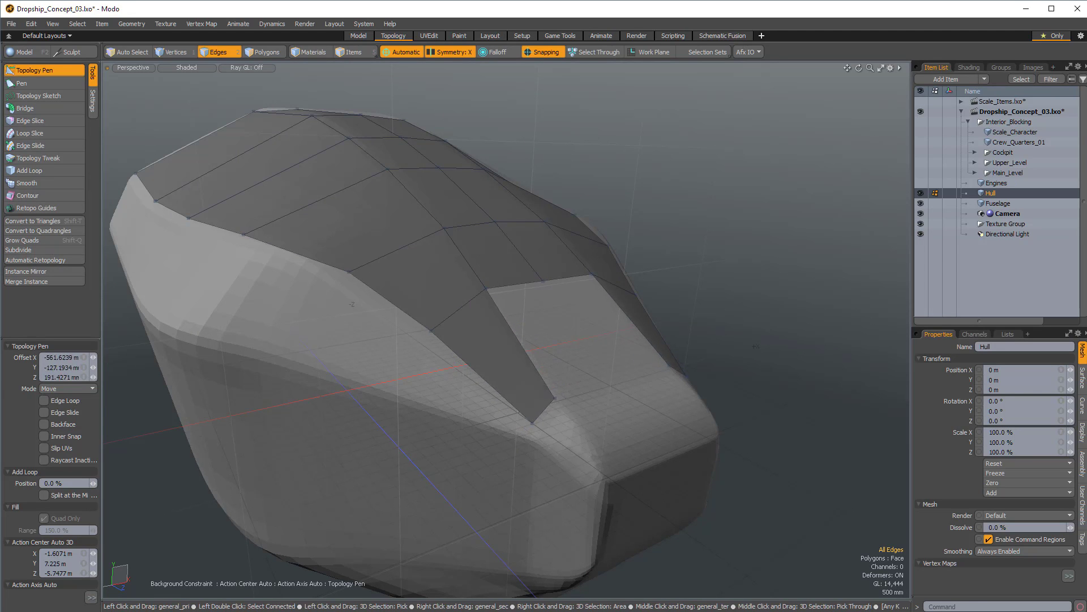
alt+drag(555, 398, 399, 385)
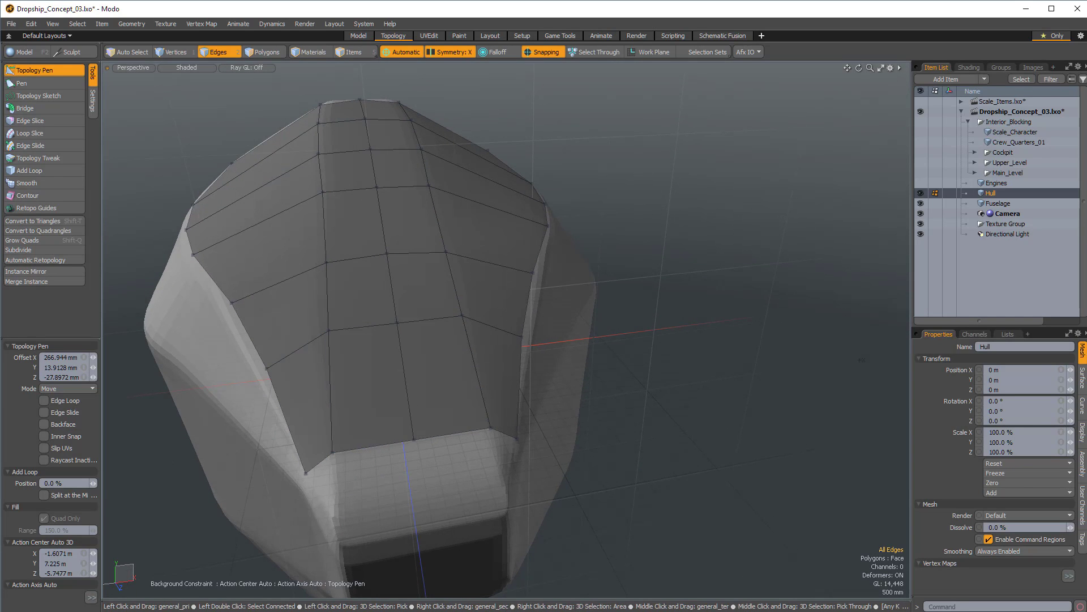
alt+drag(415, 438, 611, 353)
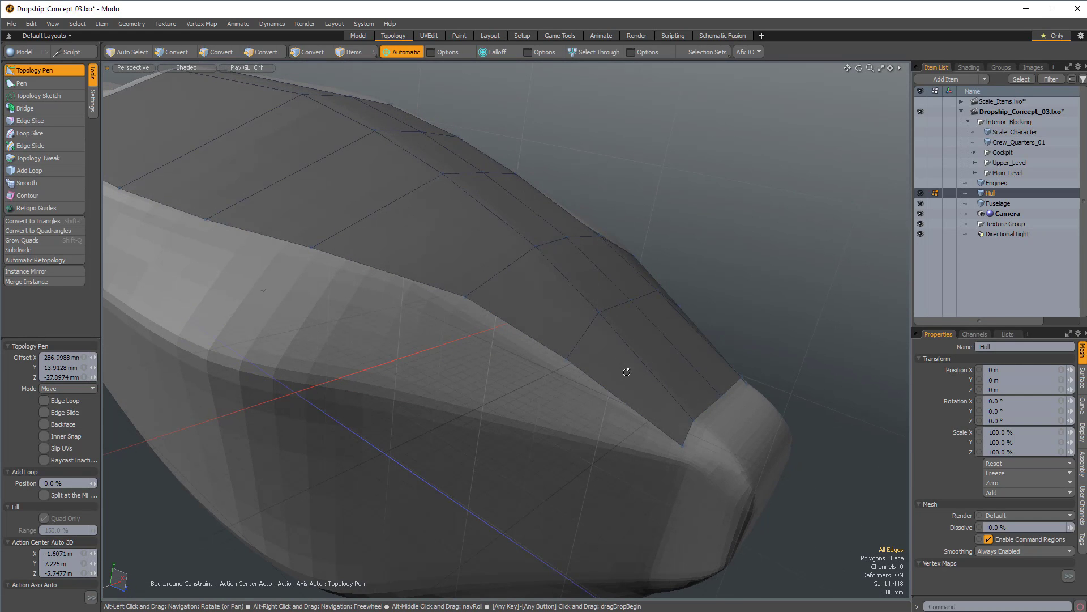
Extend the frontmost side panel down over the upper flank crease and fit its lower corners to the fuselage.
alt+drag(628, 407, 621, 314)
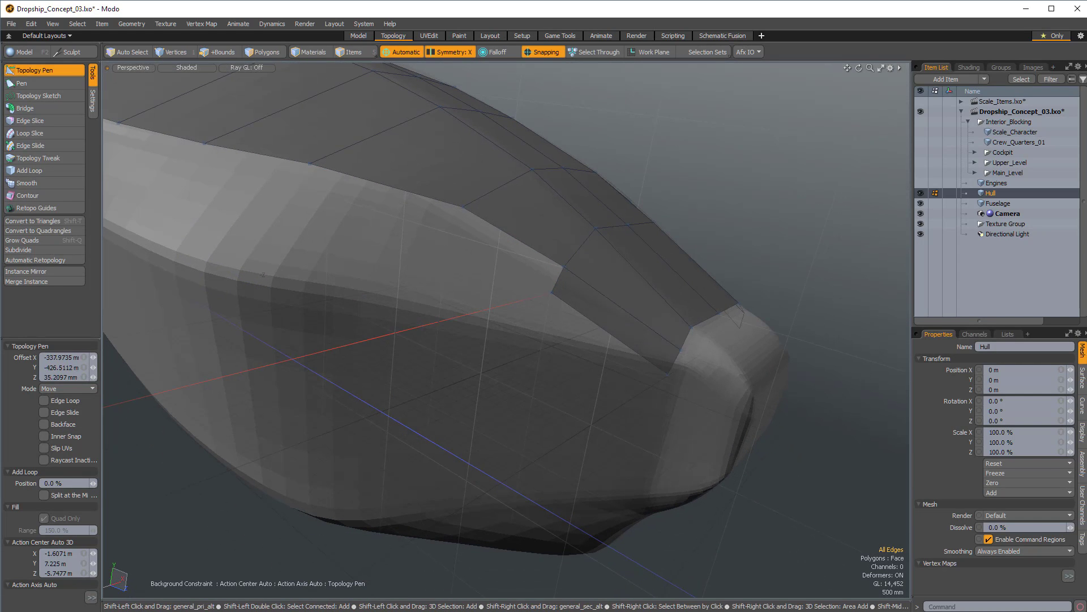
key(2)
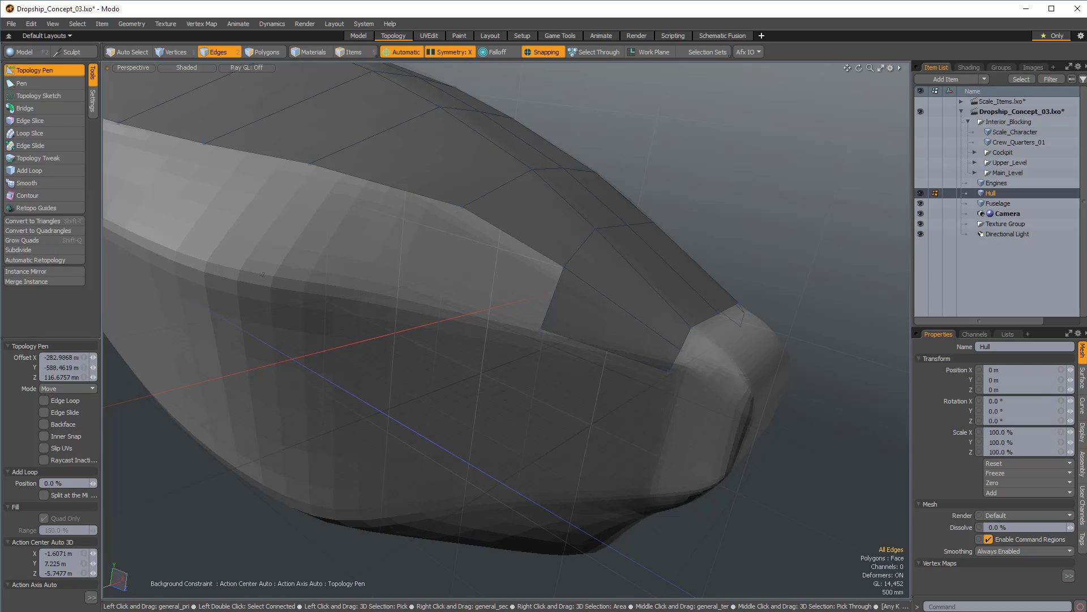
drag(541, 330, 540, 333)
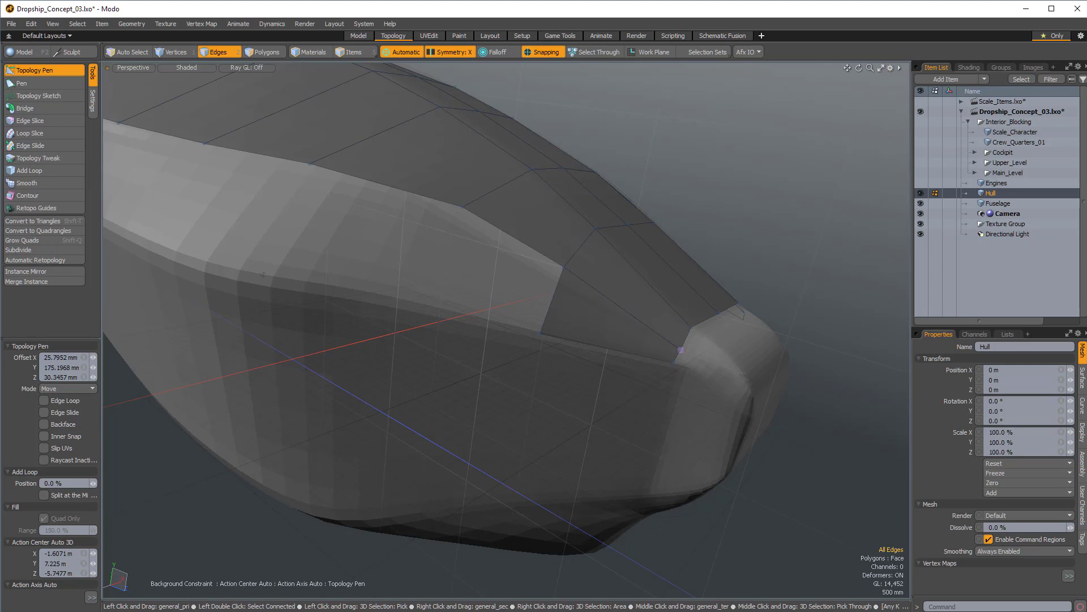
Extend the front side panel down the nose flank to the lower crease and align its corners with the fuselage.
alt+drag(665, 371, 251, 263)
alt+drag(424, 289, 666, 363)
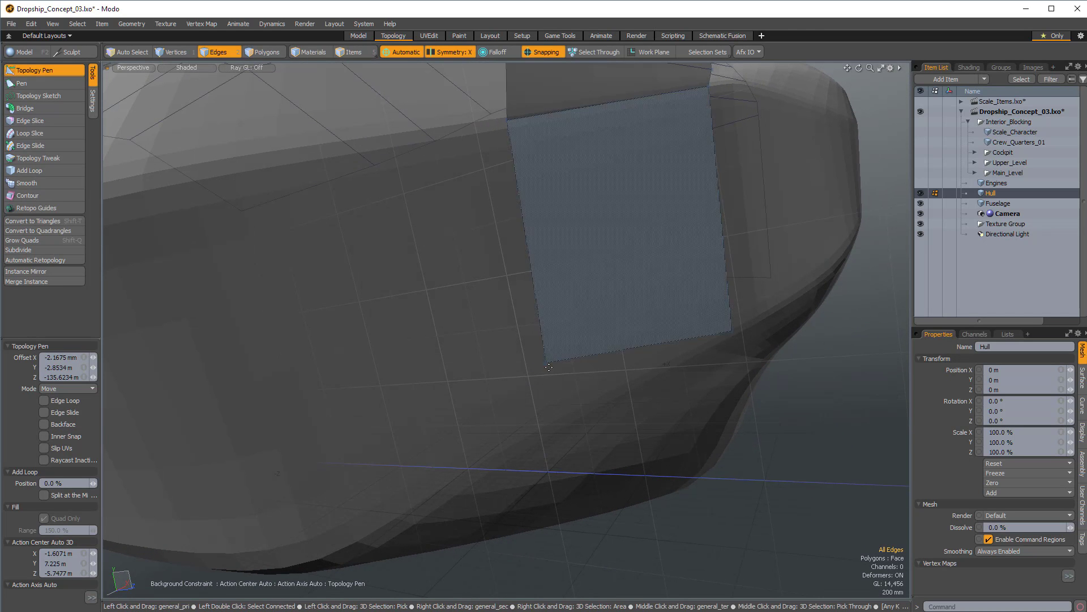
alt+drag(565, 427, 380, 234)
alt+drag(461, 469, 297, 317)
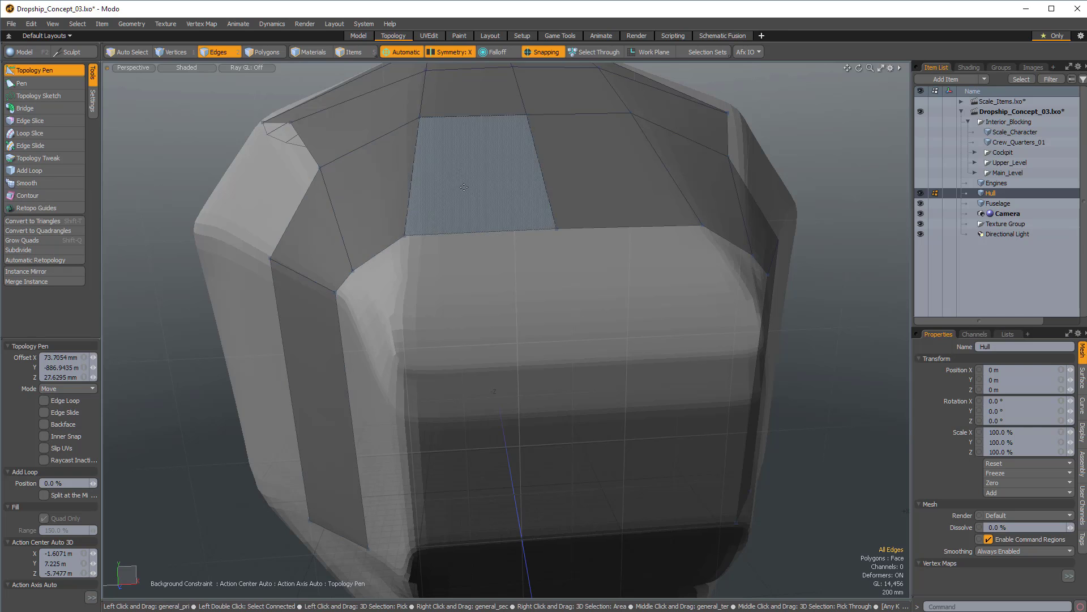
alt+drag(470, 170, 651, 432)
drag(670, 283, 668, 282)
key(ctrl+z)
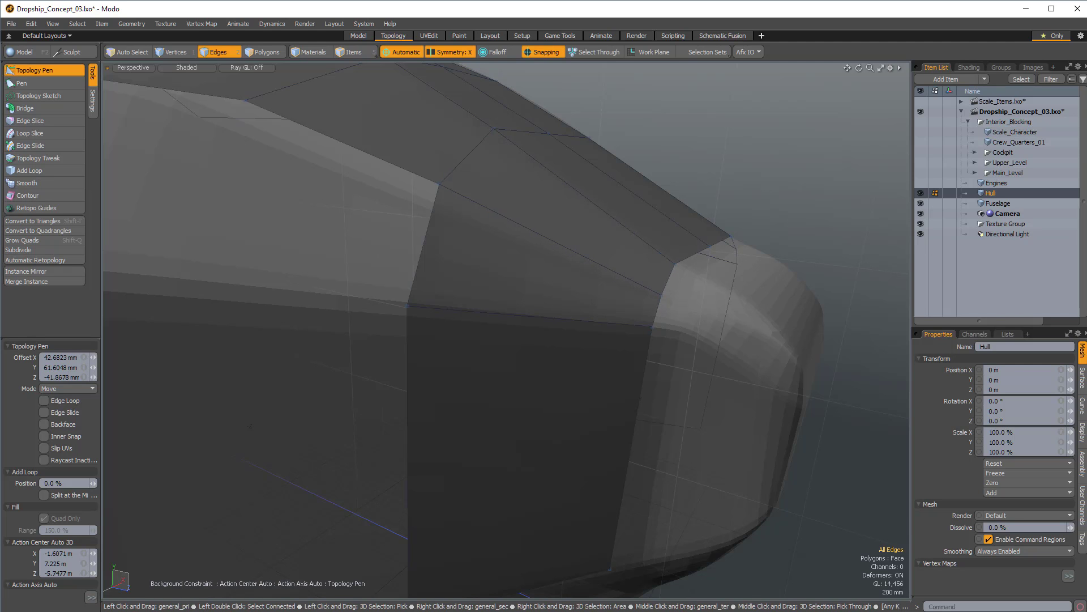
alt+drag(663, 294, 662, 373)
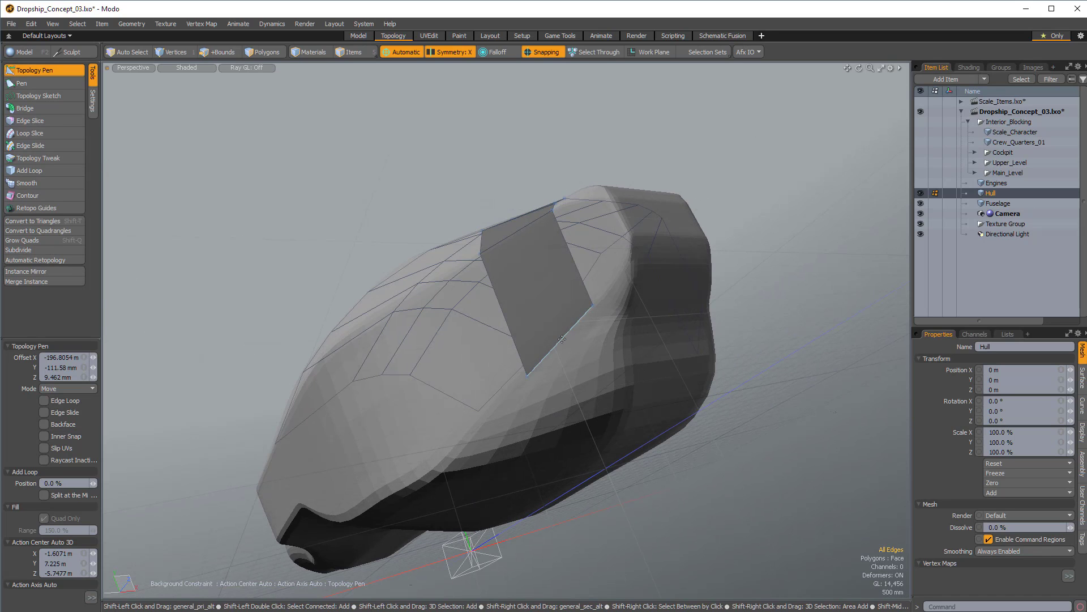
Extend the flank panel's bottom edge over the lower nose corner and inward beneath the nose with the Topology Pen.
ctrl+drag(562, 338, 582, 354)
key(2)
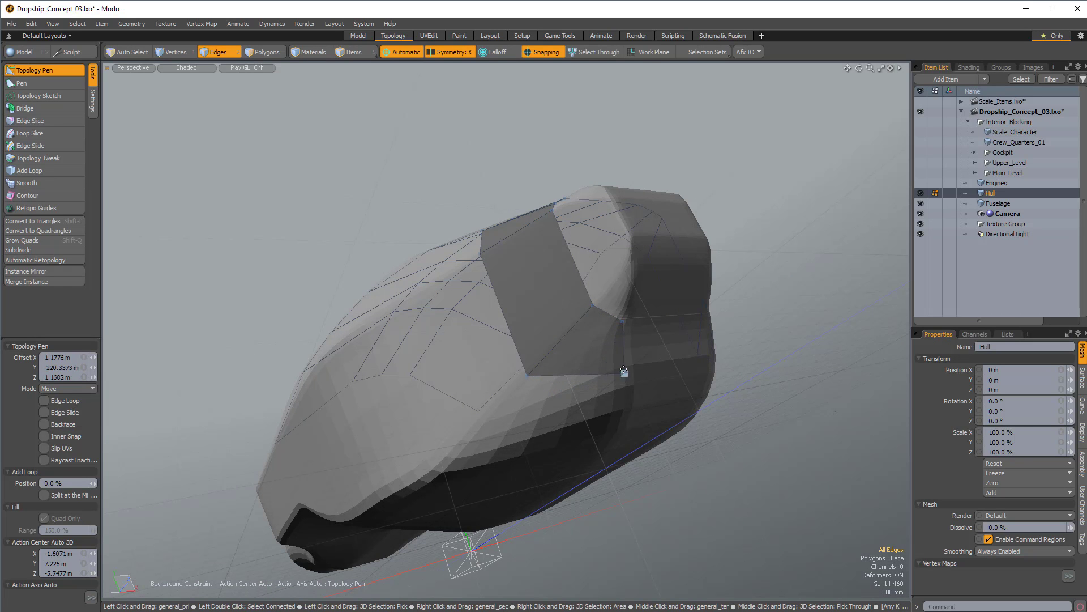
alt+drag(686, 340, 446, 261)
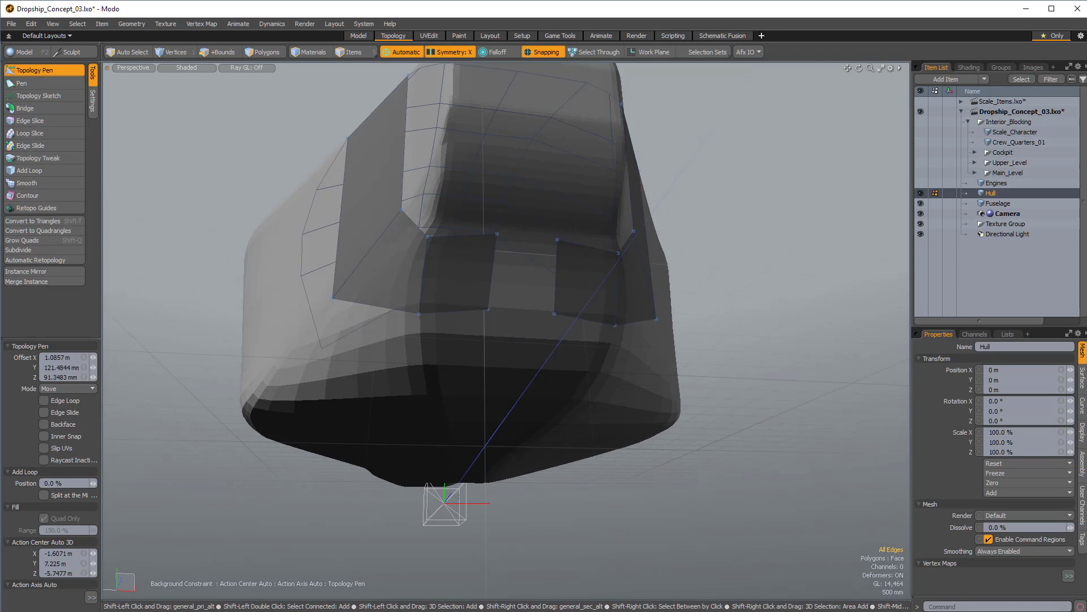
Complete the first underside row to the centreline and start a second row behind it from the outer polygon.
alt+drag(563, 189, 508, 341)
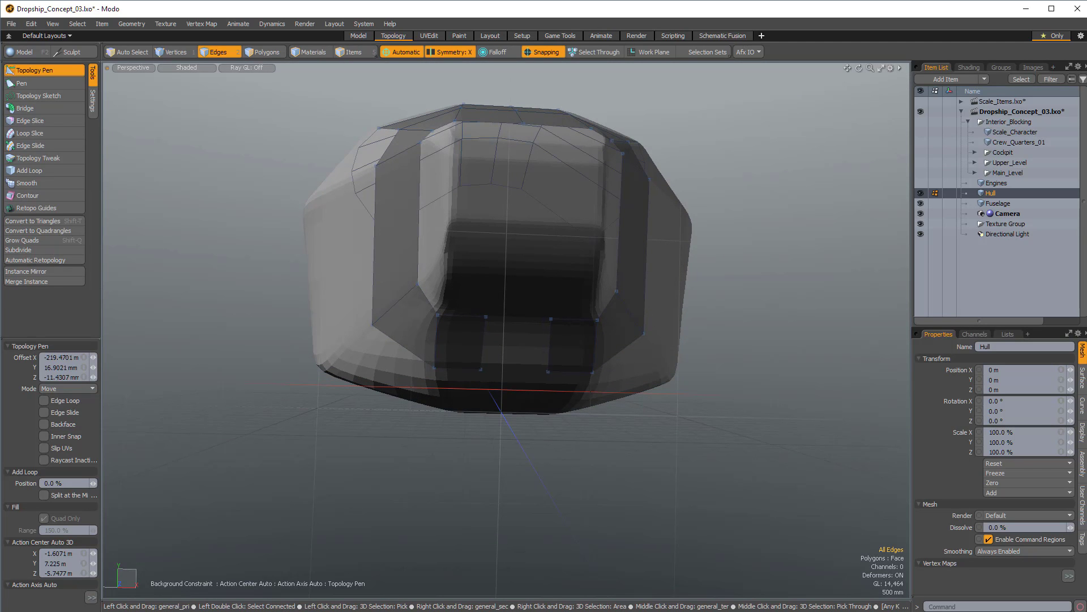
key(shift)
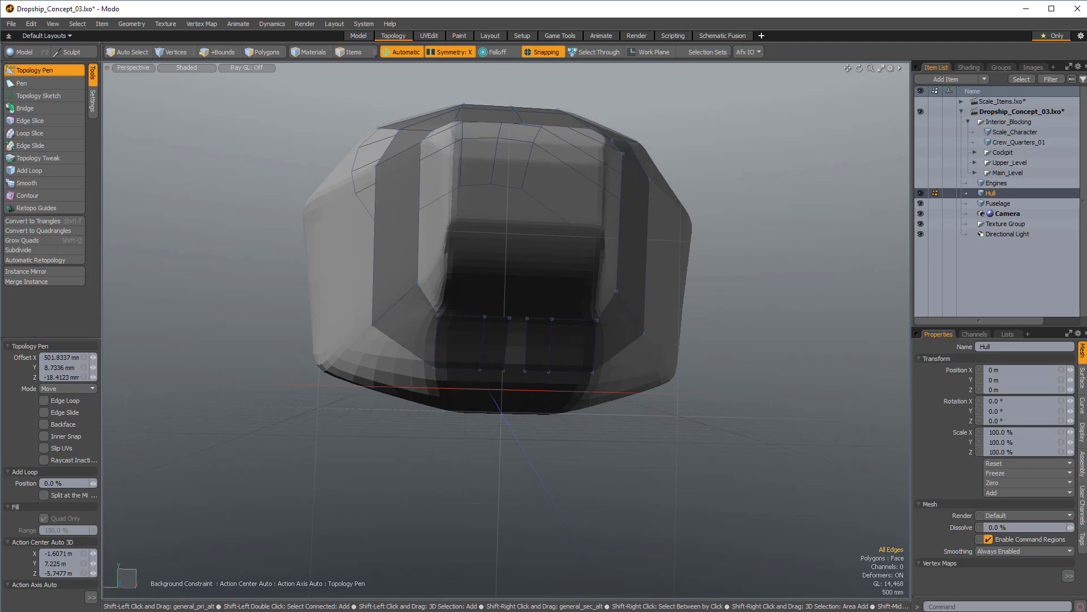
alt+drag(589, 197, 479, 301)
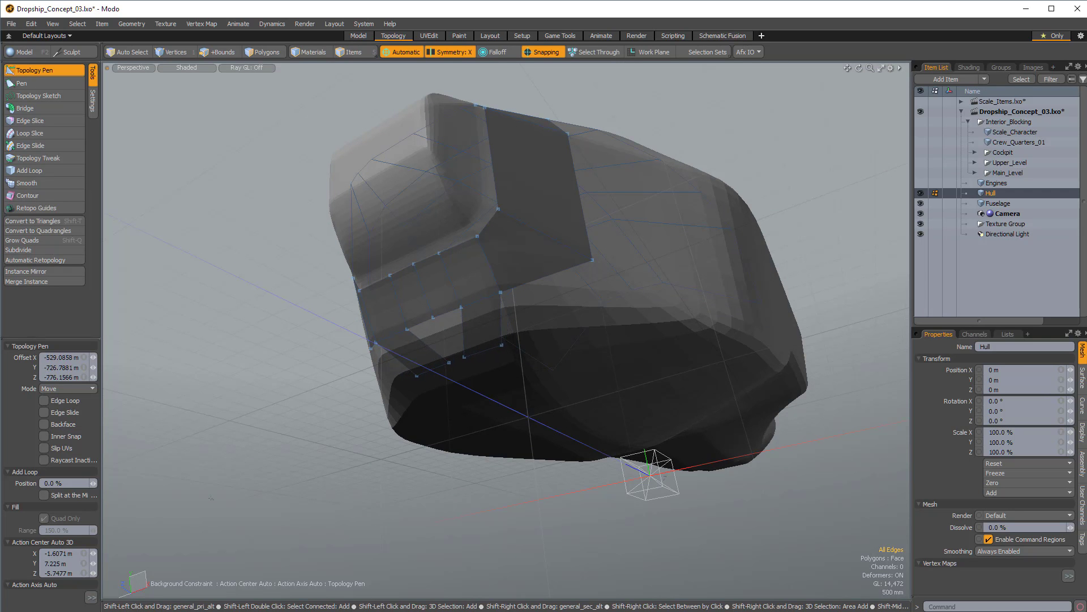
Fit the second underside row's rear corners to the fuselage and fill its centre gap with polygons meeting at the centreline.
alt+drag(513, 354, 247, 258)
alt+drag(402, 348, 552, 194)
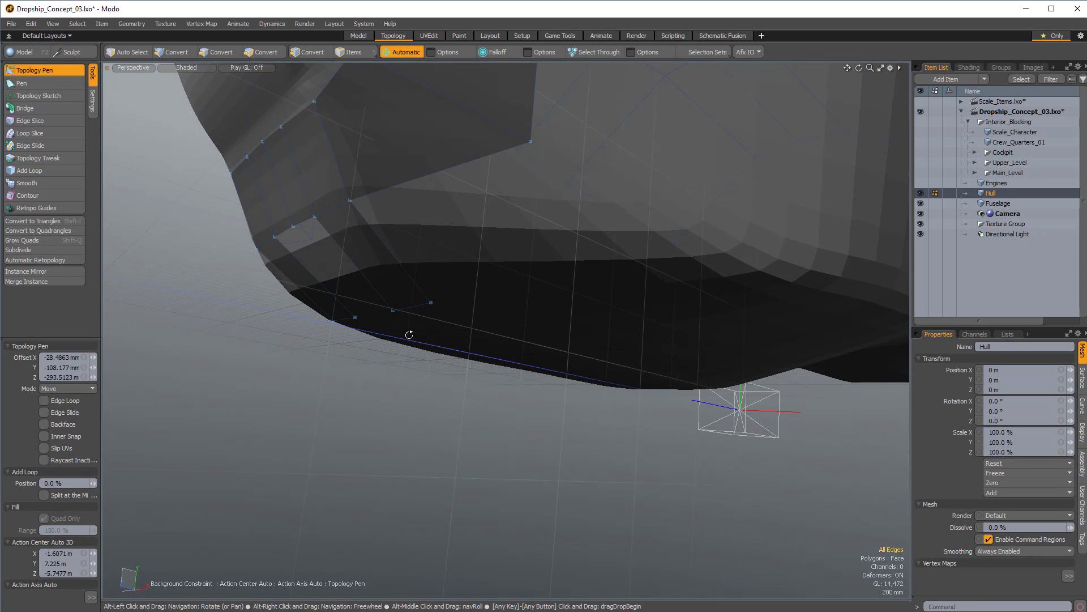
alt+drag(307, 275, 365, 231)
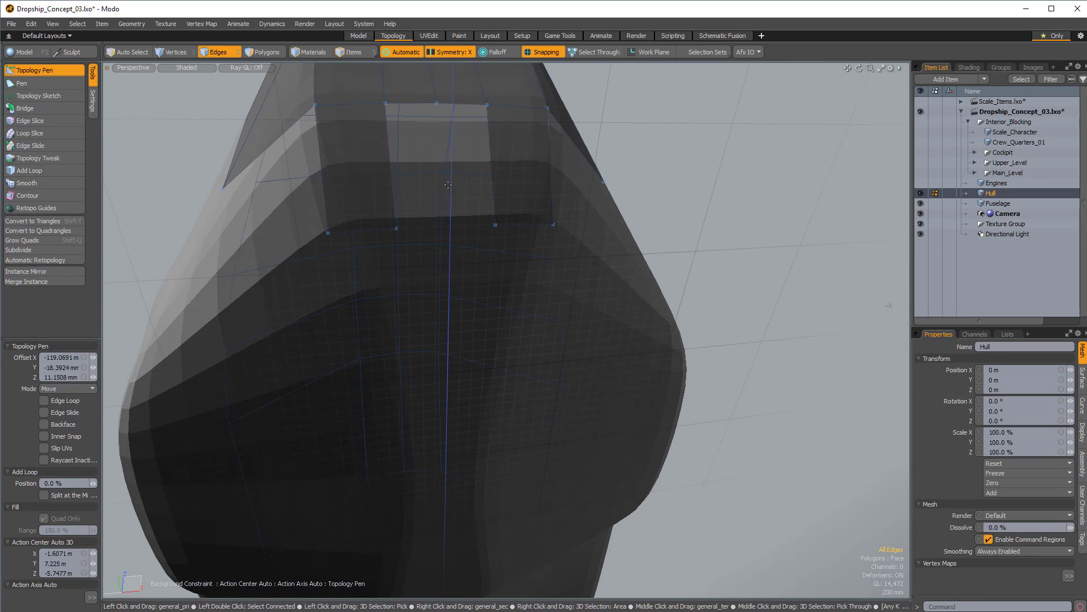
alt+drag(426, 170, 360, 114)
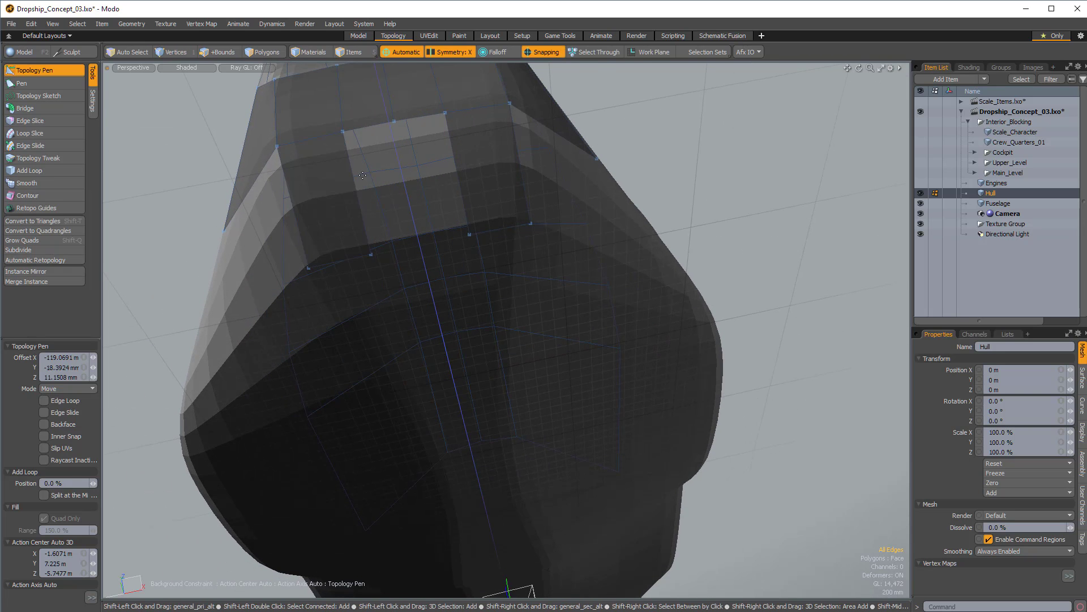
shift+drag(359, 194, 401, 183)
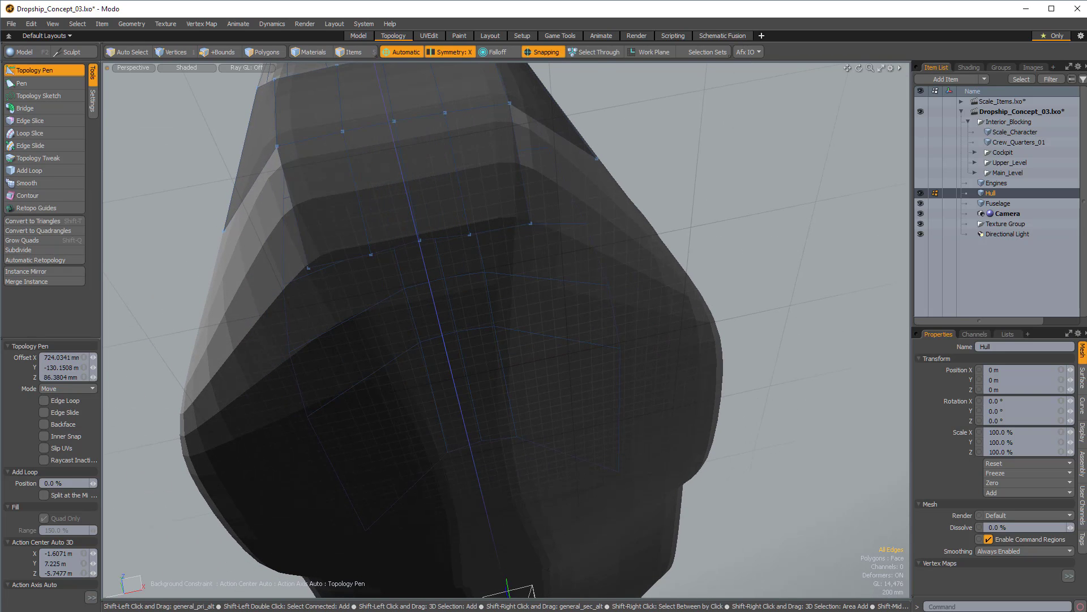
Bridge the second underside row to the flank panel with a lower-corner polygon and fit its outer vertex to the crease.
alt+drag(510, 180, 485, 289)
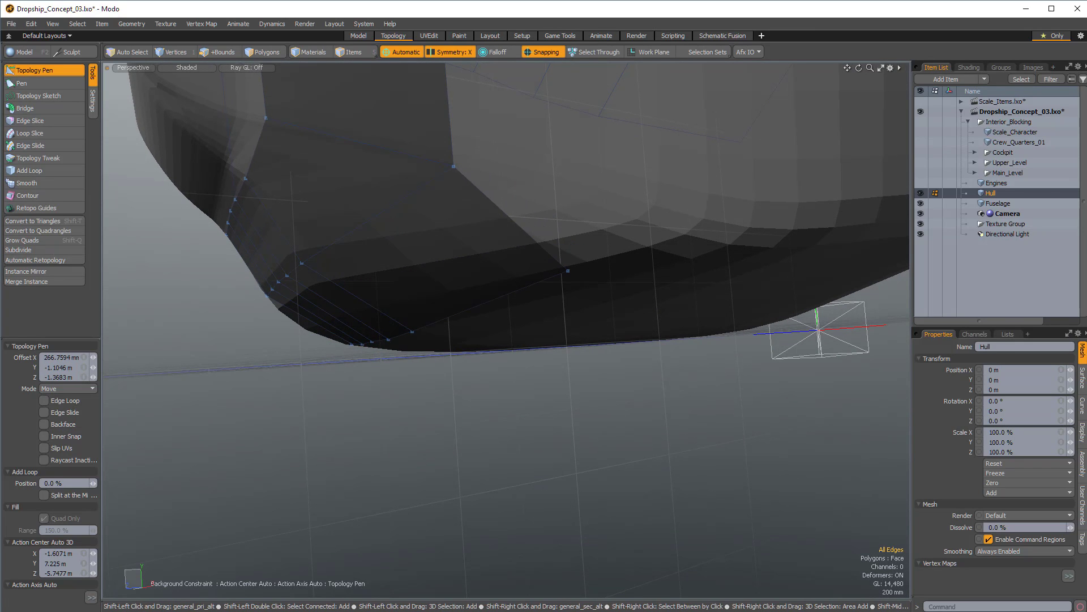
alt+drag(488, 211, 442, 226)
drag(469, 267, 467, 262)
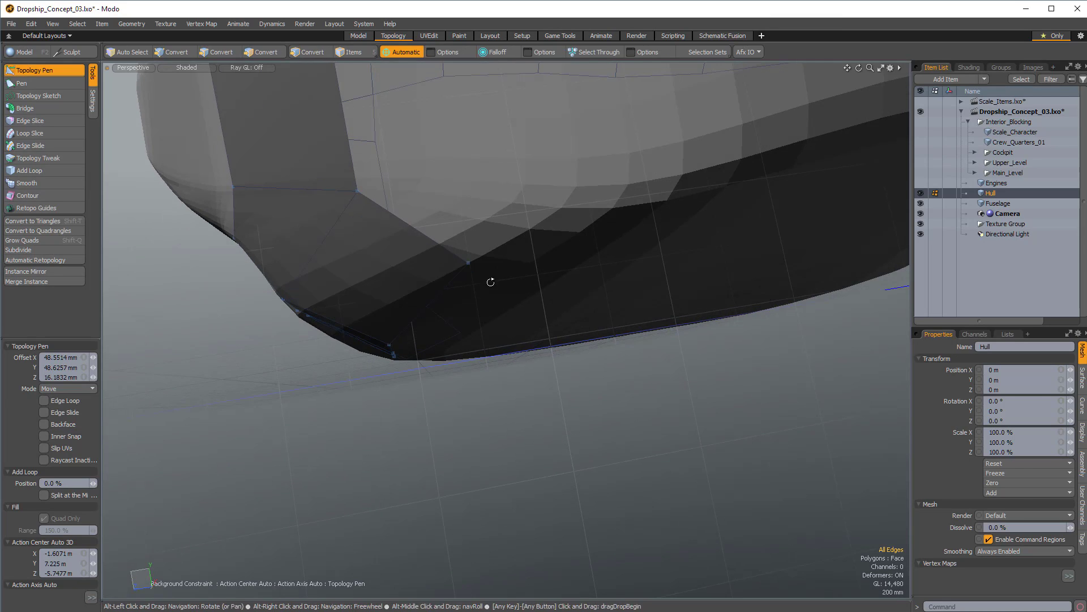
ctrl+alt+drag(543, 296, 623, 237)
alt+drag(202, 274, 472, 228)
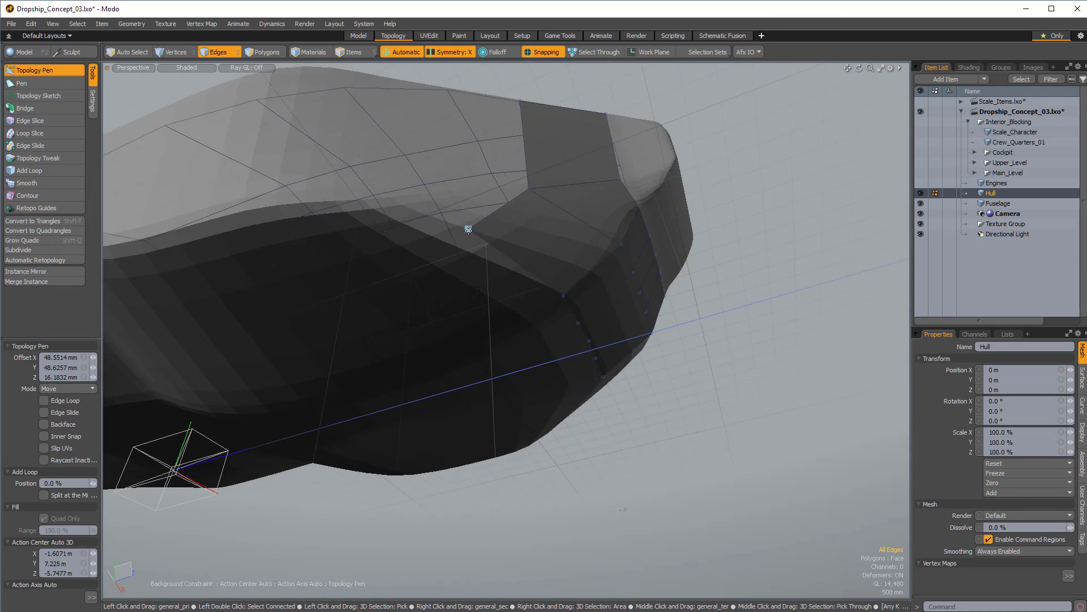
Extend the upper side band, flank and lower-crease panels one polygon column away from the nose, fitting the corners to the fuselage.
alt+drag(504, 176, 463, 191)
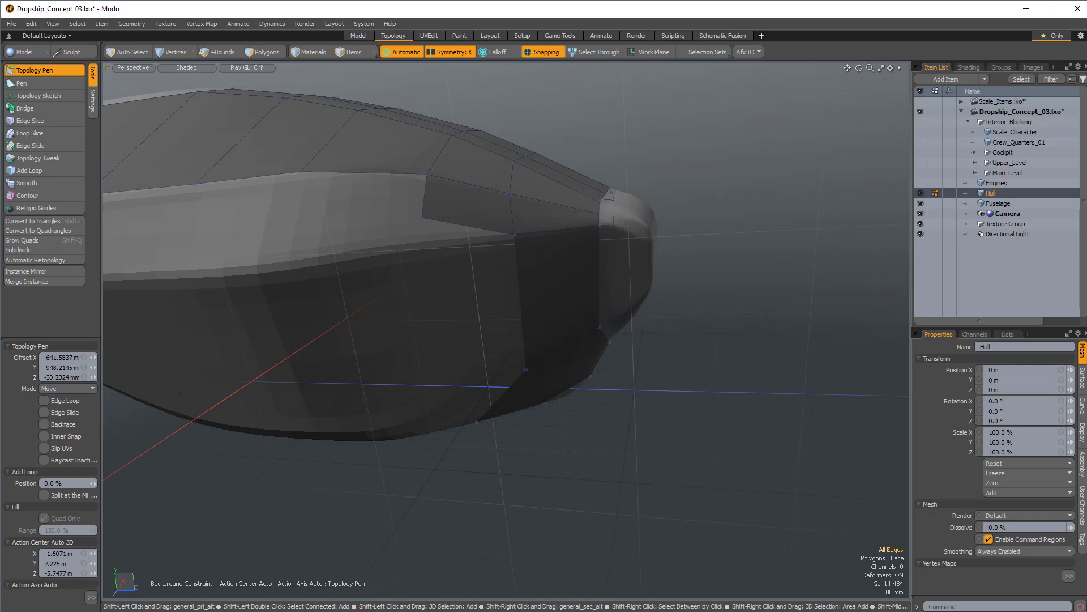
alt+drag(418, 244, 469, 365)
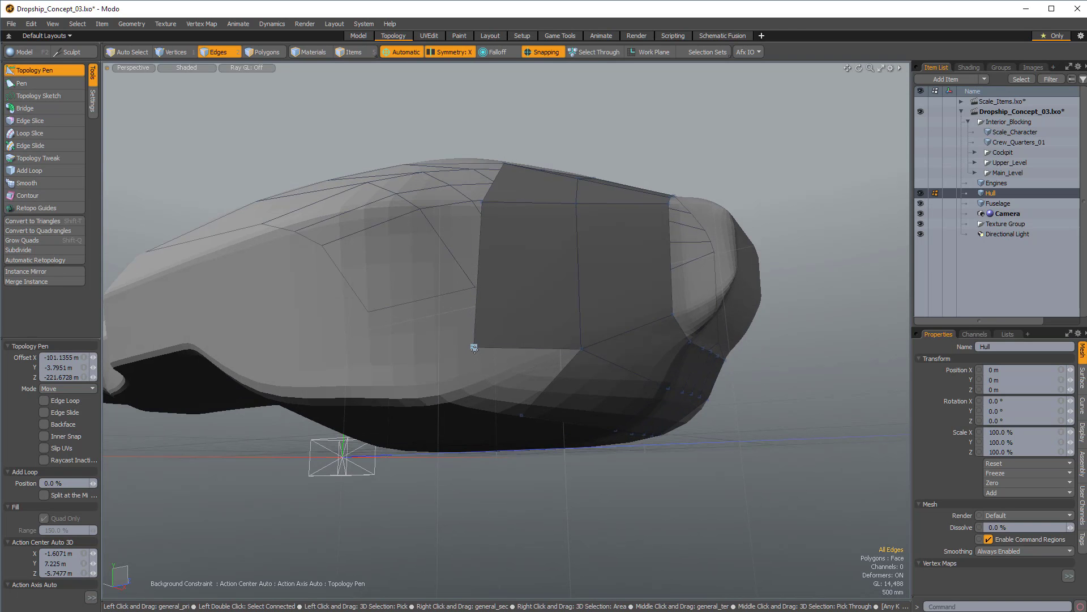
alt+drag(516, 337, 288, 326)
alt+drag(639, 274, 471, 263)
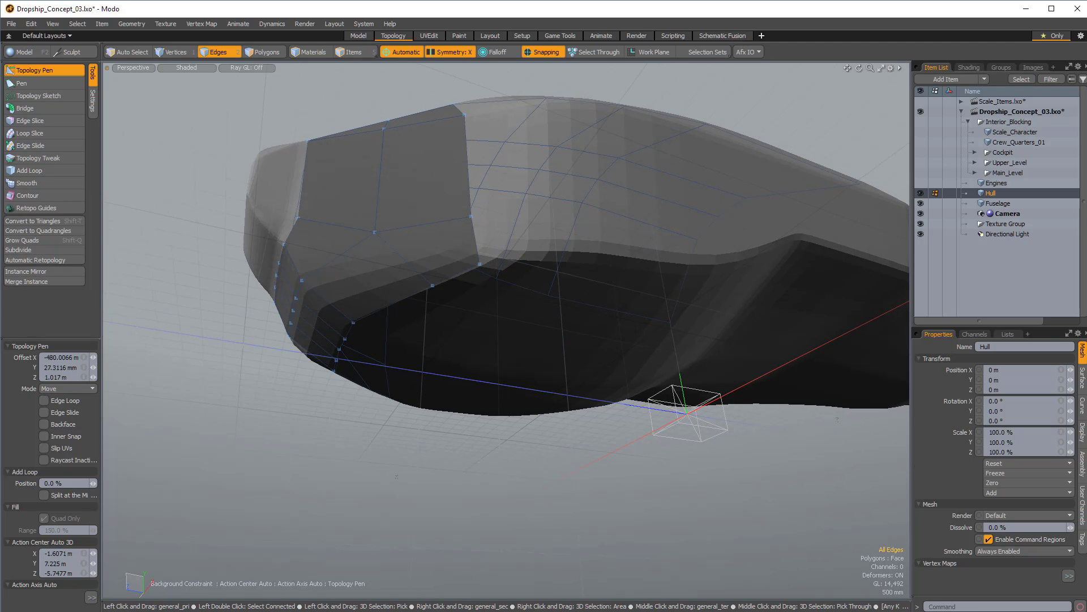
alt+drag(498, 187, 447, 230)
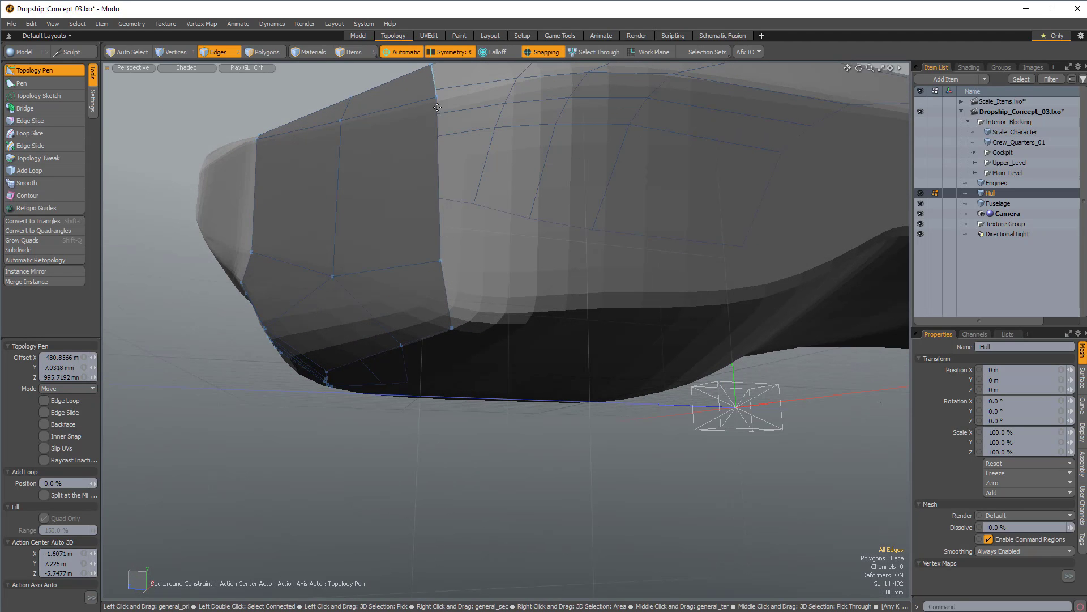
Fill the underside behind the second row with polygons running inward from both lower creases and meeting at the centreline.
drag(445, 295, 430, 212)
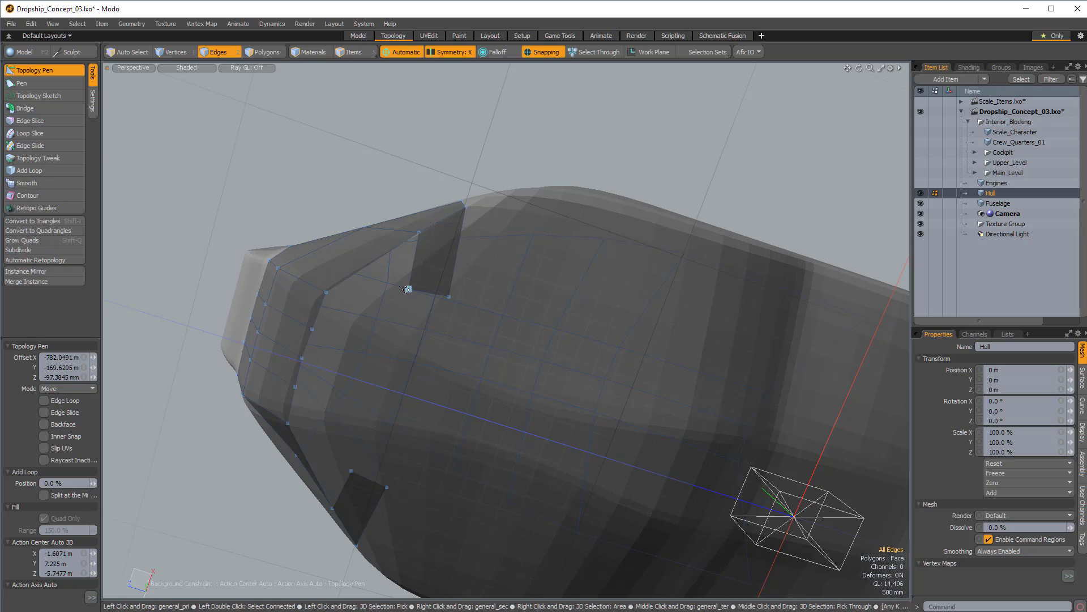
shift+drag(418, 288, 381, 317)
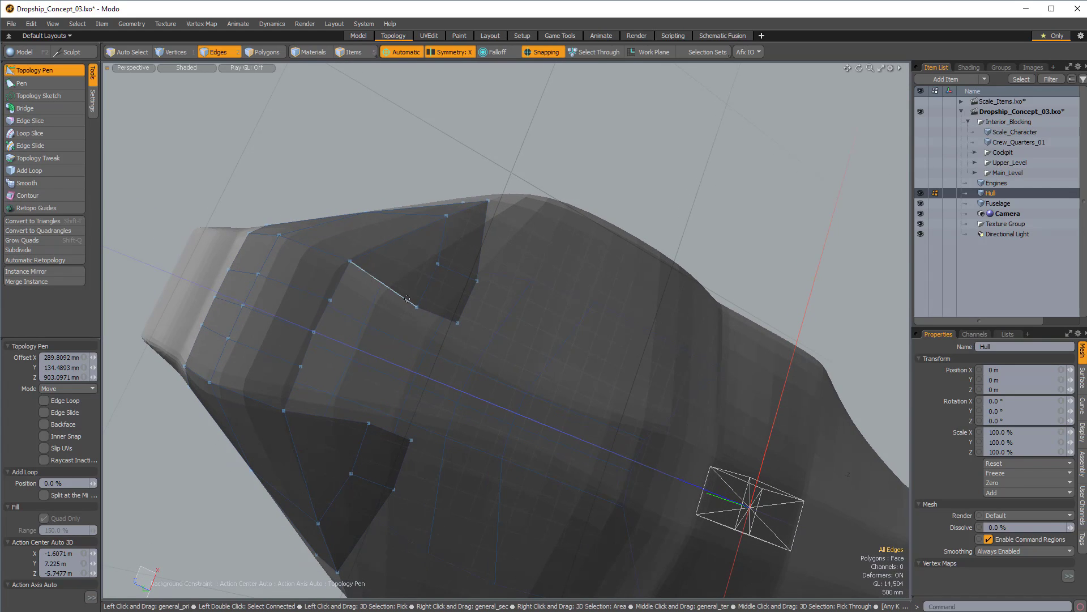
alt+drag(447, 325, 460, 278)
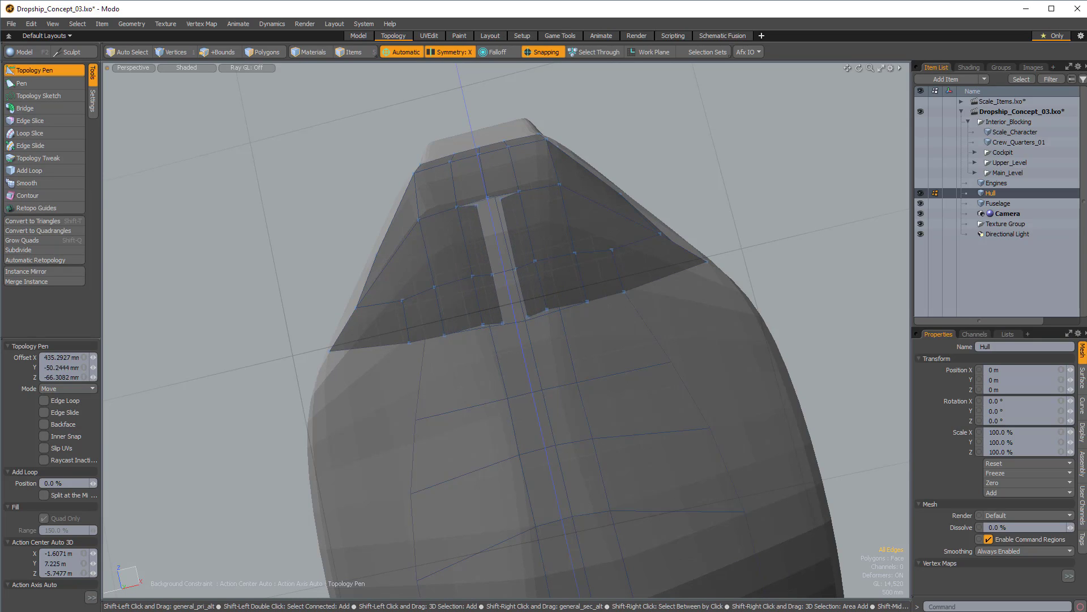
scroll(493, 204, up, 5)
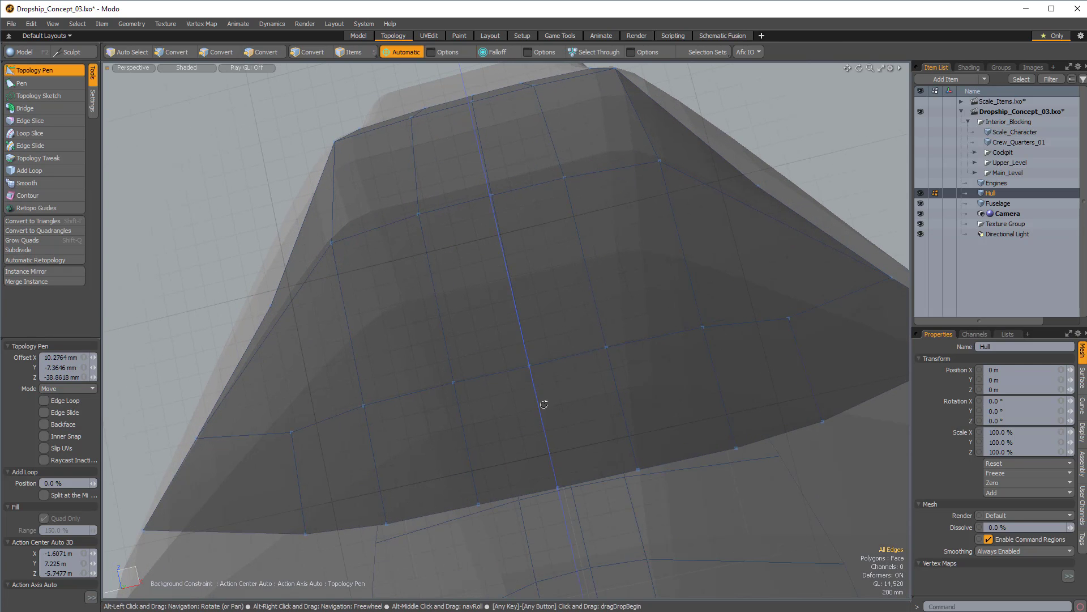
Adjust the vertices along the rear edge of the underside polygons to even out their spacing on the fuselage.
alt+drag(534, 410, 599, 394)
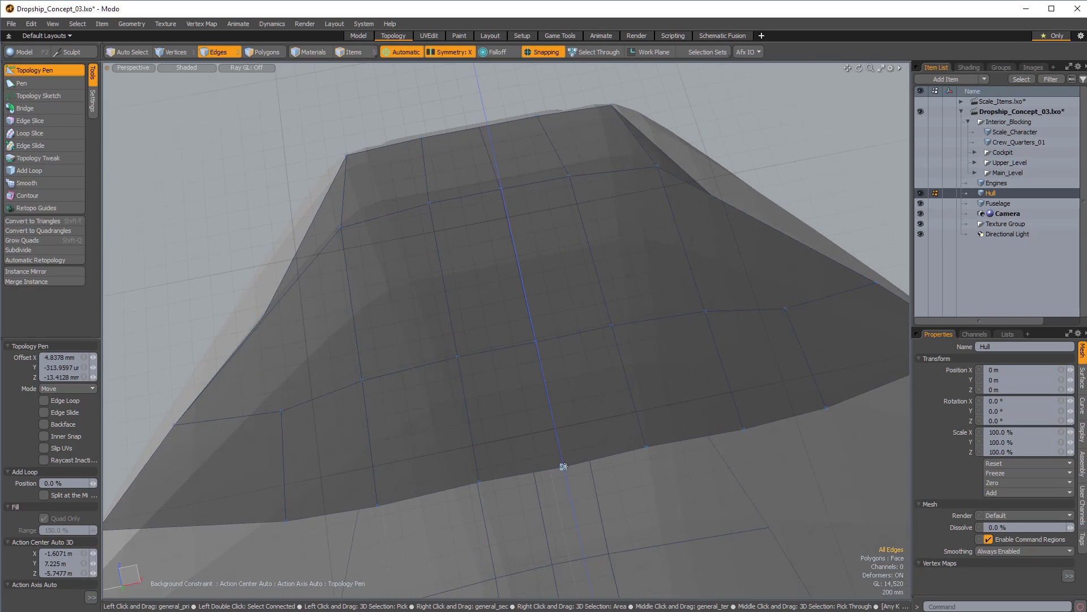
alt+drag(552, 250, 543, 283)
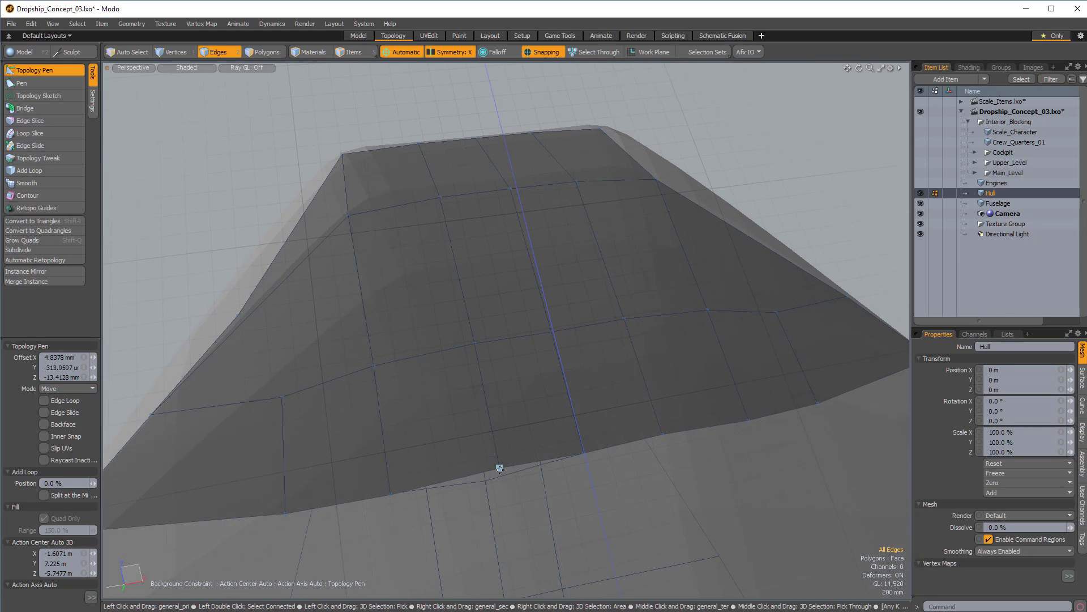
alt+drag(583, 353, 513, 300)
Extend the upper side band and flank panel another polygon away from the nose and align their rear corners with the creases.
shift+drag(527, 228, 315, 221)
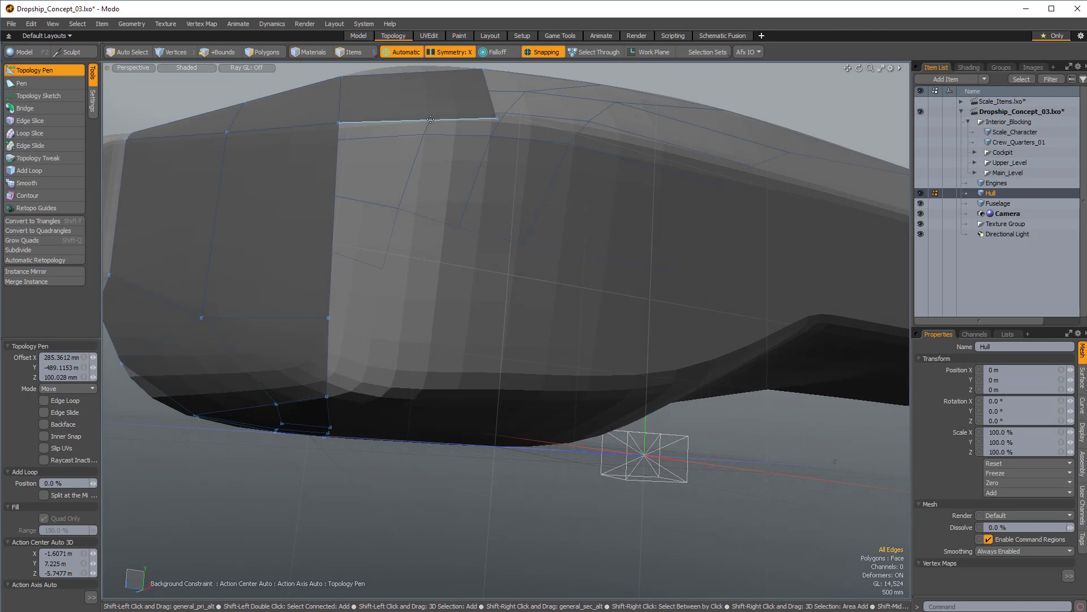
shift+drag(430, 121, 429, 329)
drag(414, 367, 398, 446)
key(ctrl+z)
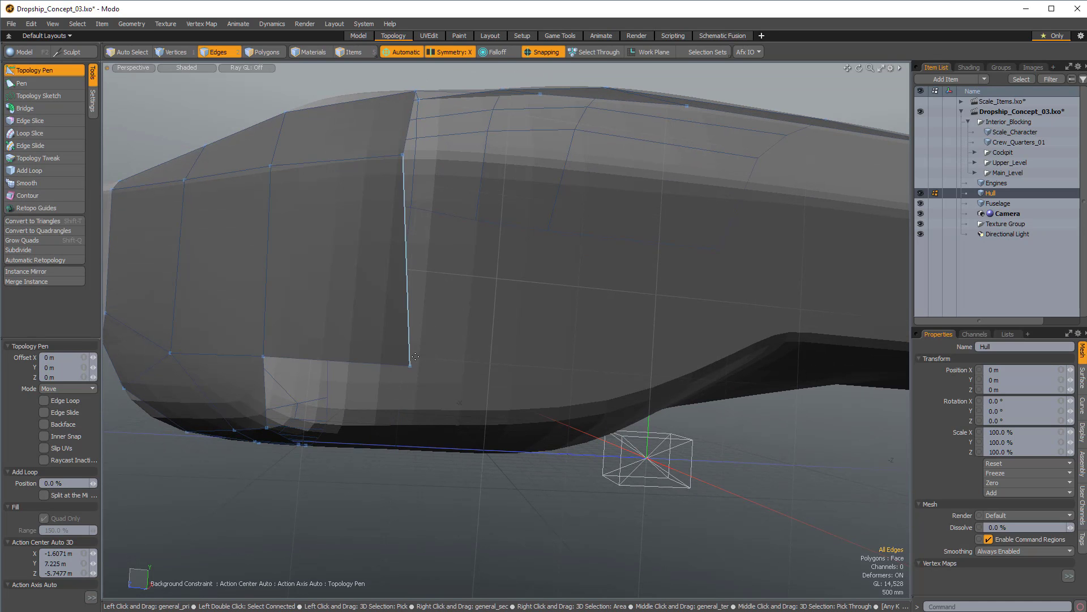
drag(409, 367, 390, 445)
drag(403, 266, 396, 326)
alt+drag(534, 376, 407, 421)
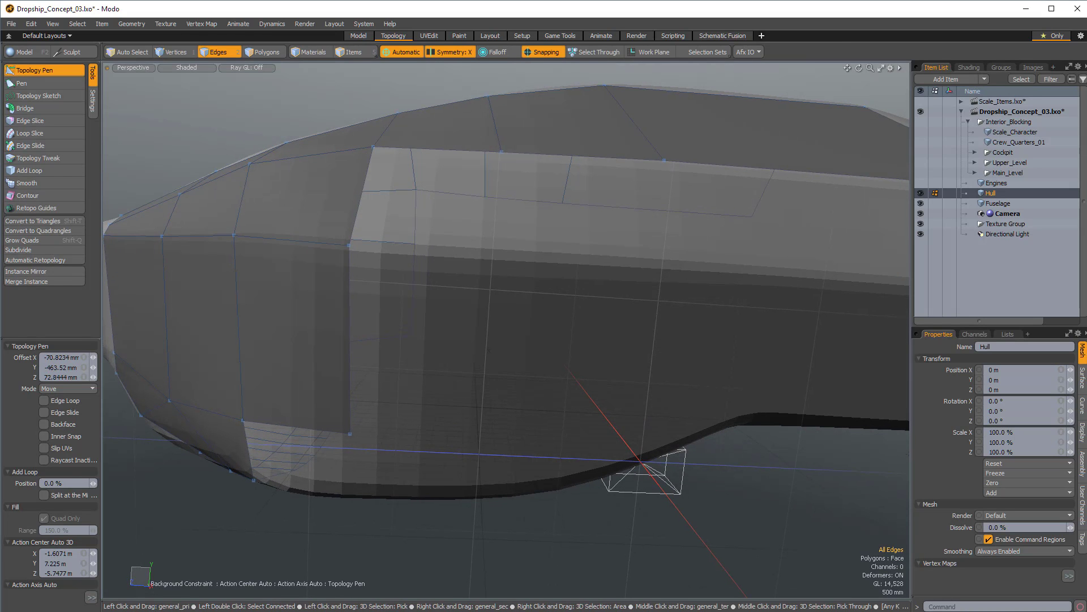
Close the lower-crease gap beneath the rear flank panel and fill that column's underside with polygons as far as the centreline.
key(shift)
shift+drag(329, 474, 326, 480)
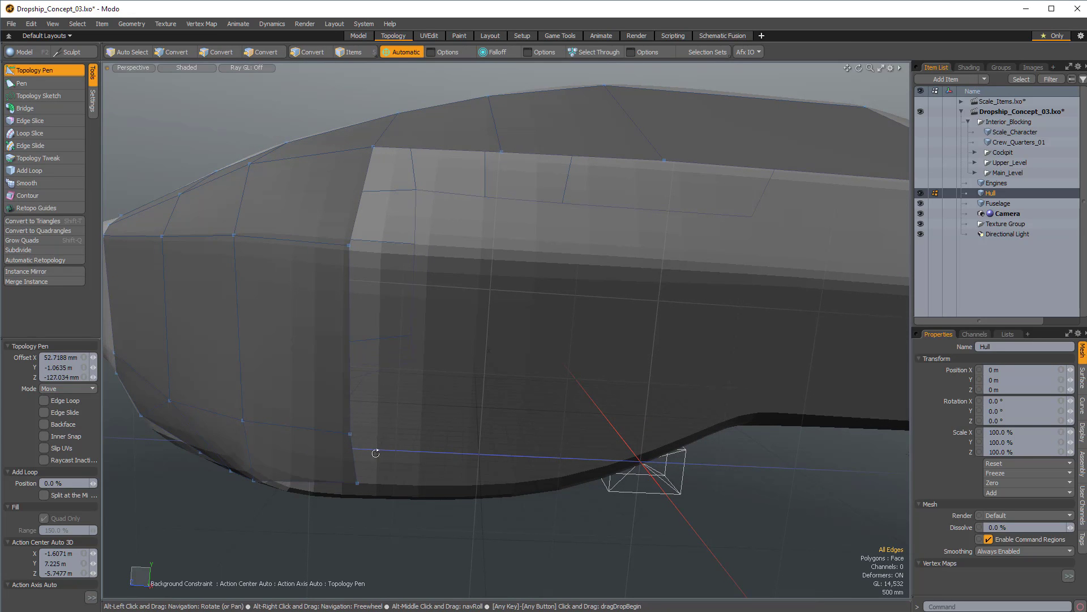
alt+drag(375, 449, 425, 265)
alt+drag(424, 265, 559, 253)
shift+drag(422, 259, 525, 293)
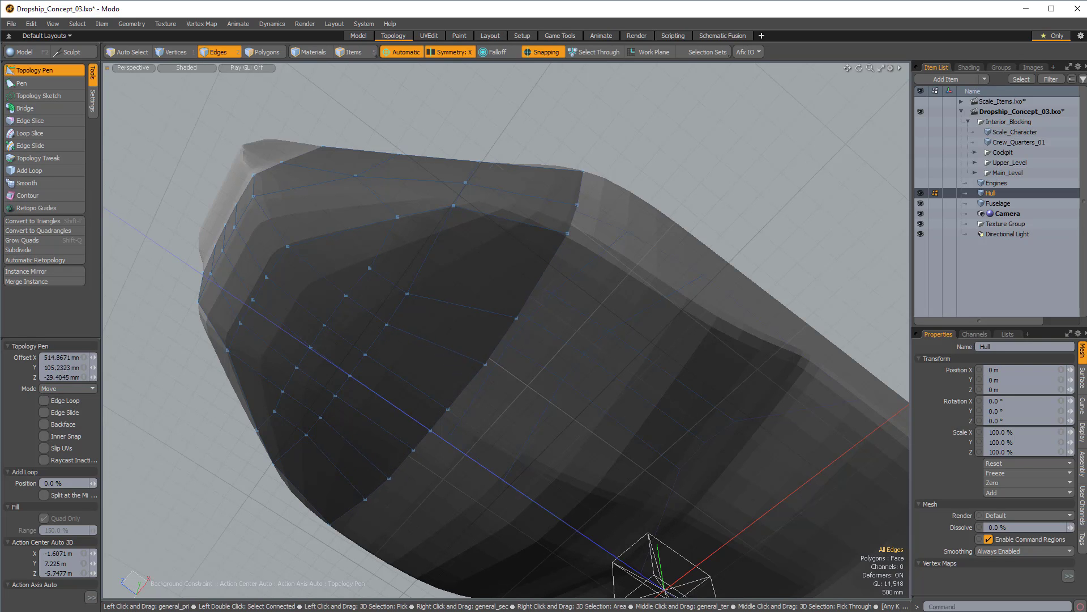
drag(485, 361, 483, 363)
Extend the flank, lower-crease and underside panels one more polygon away from the nose on the fuselage.
alt+drag(516, 317, 450, 337)
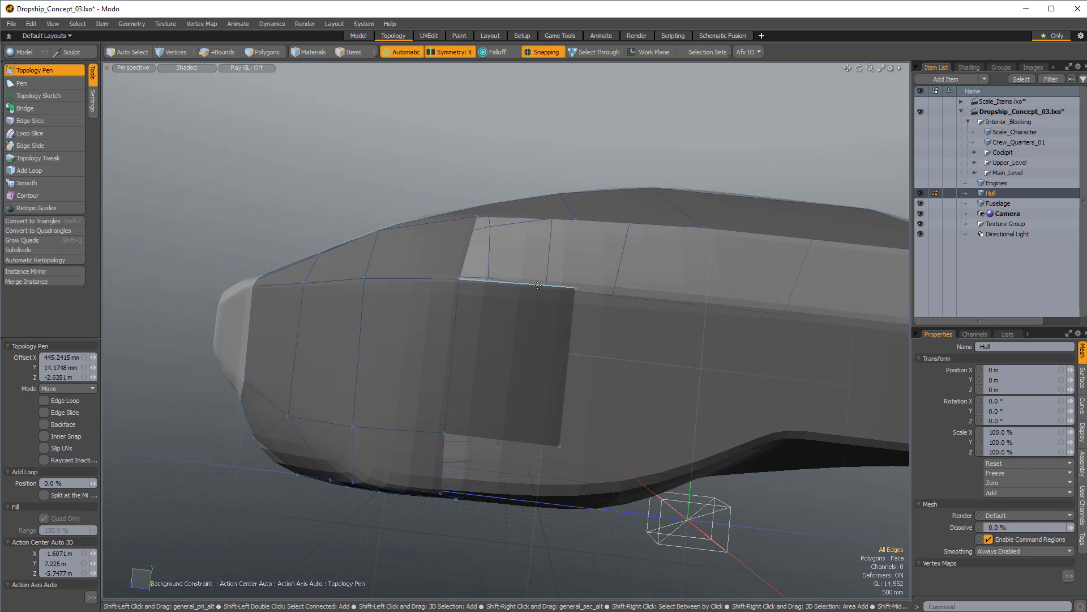
alt+drag(648, 413, 480, 368)
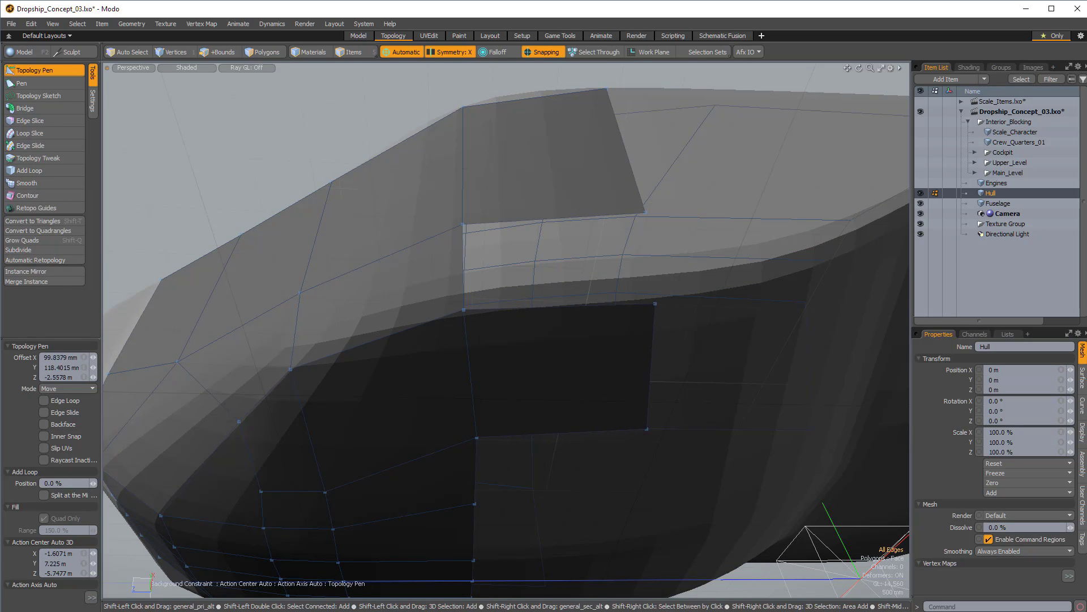
alt+drag(648, 360, 573, 283)
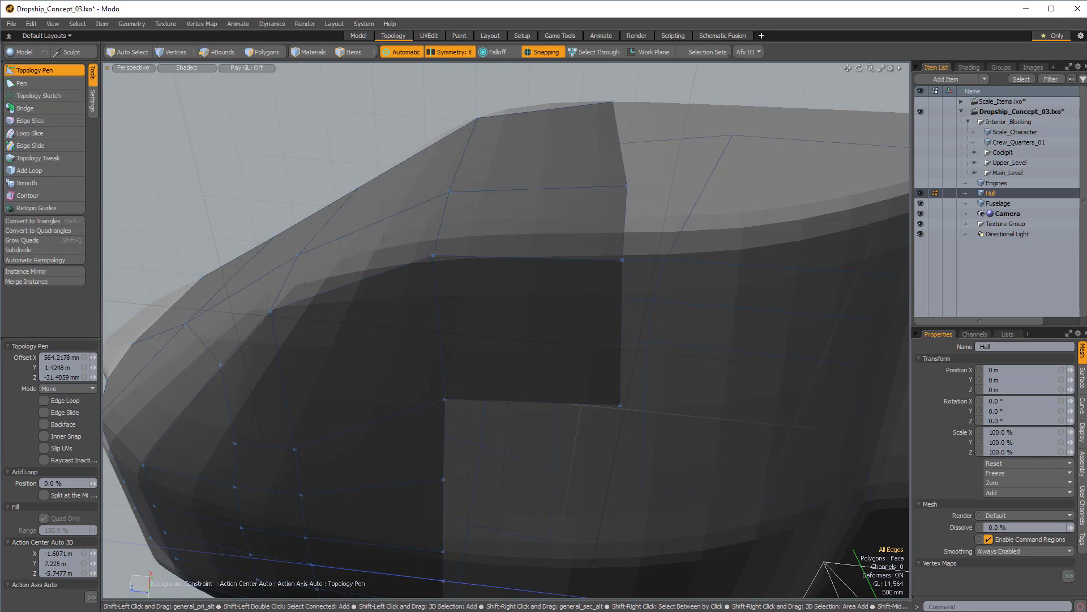
alt+drag(573, 284, 487, 293)
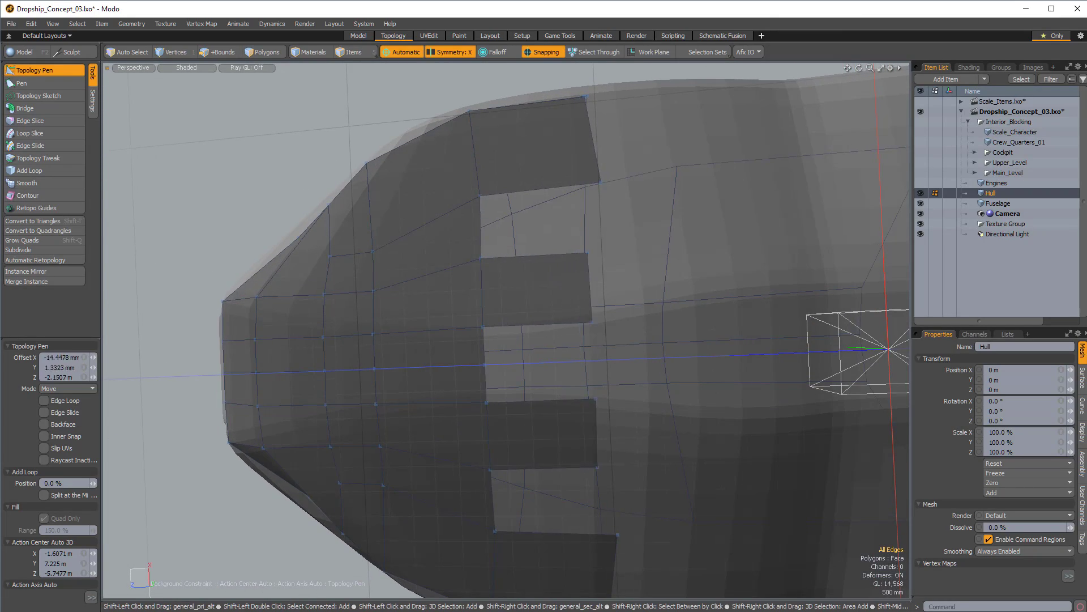
Fill the remaining gaps in the new underside column across to the centreline and straighten its rear edge.
drag(597, 433, 609, 432)
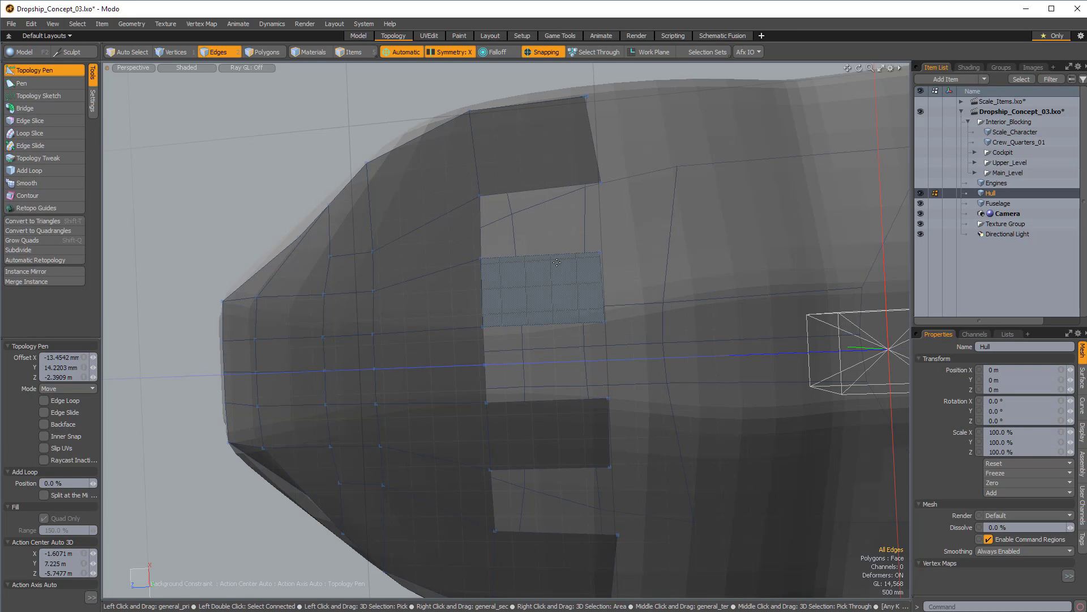
shift+click(555, 201)
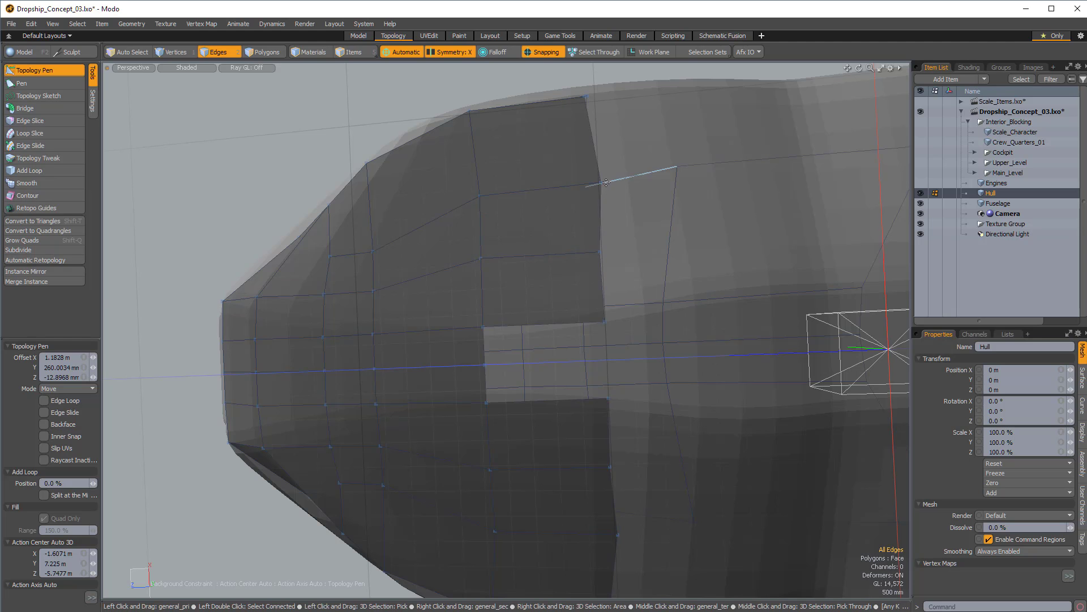
drag(601, 218, 597, 218)
alt+drag(617, 170, 593, 182)
shift+drag(541, 319, 541, 357)
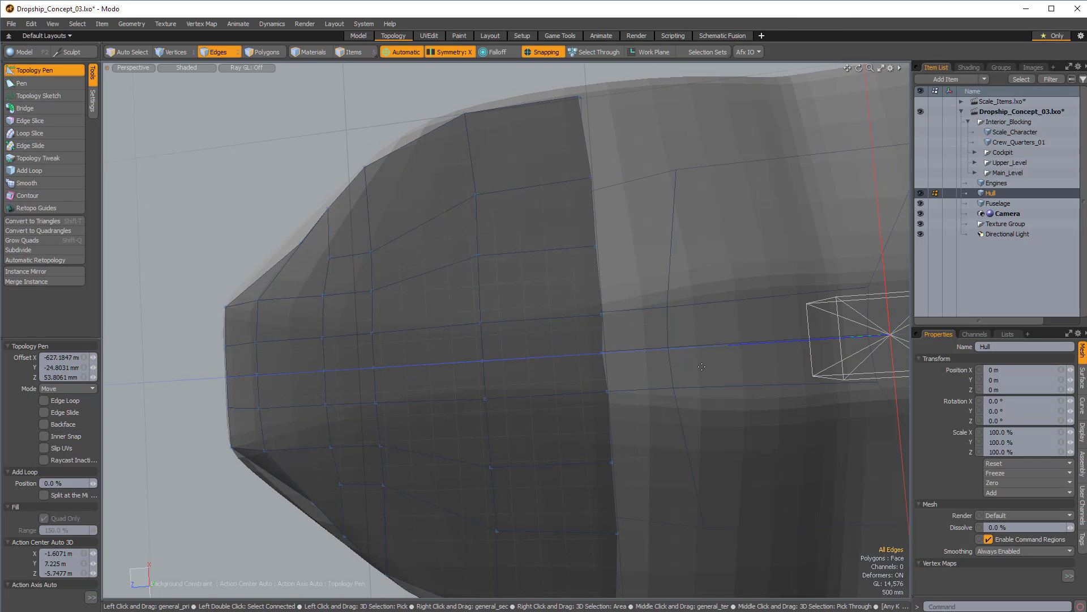
Draw an upper side band polygon and a flank polygon below the rear roof panel, fitting their lower corners to the fuselage.
alt+drag(704, 364, 682, 388)
alt+drag(573, 372, 559, 243)
scroll(556, 270, up, 3)
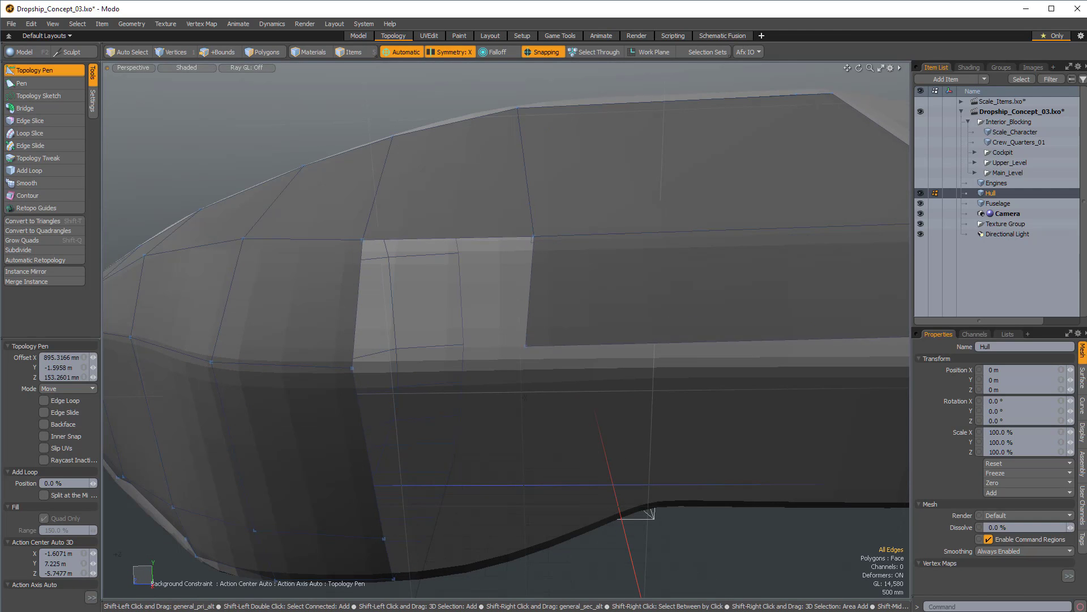
alt+drag(602, 418, 397, 294)
drag(714, 357, 595, 317)
shift+drag(491, 264, 542, 399)
drag(541, 456, 542, 481)
alt+drag(622, 344, 563, 342)
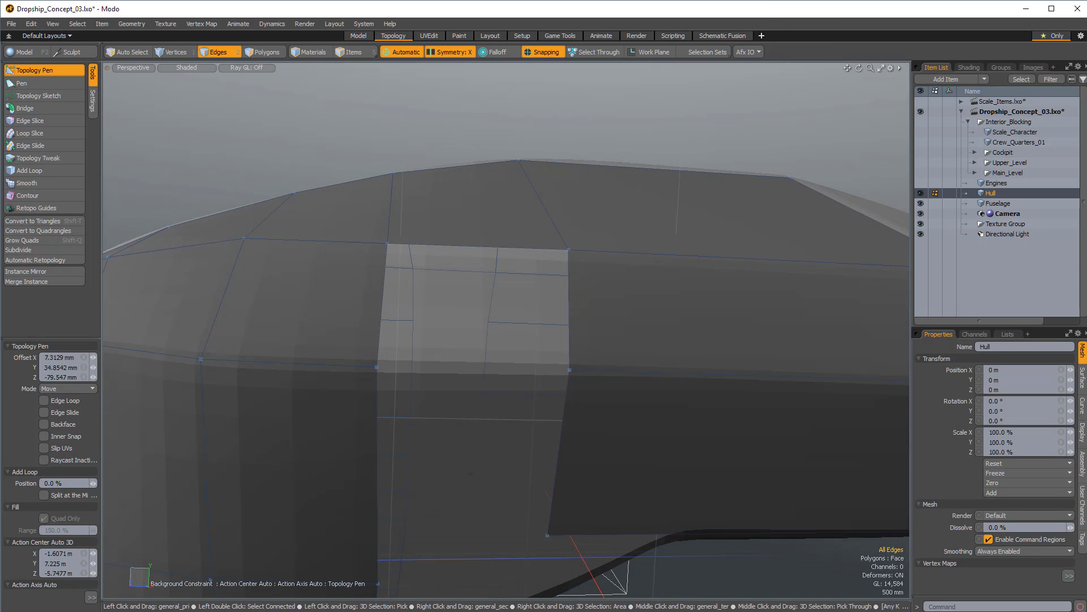
drag(547, 534, 681, 532)
Fill the side gaps joining the rear panels to the nose section and add the lower-crease polygon, aligning its corners.
alt+drag(532, 386, 396, 362)
shift+drag(291, 328, 480, 329)
alt+drag(419, 334, 458, 292)
shift+drag(446, 134, 443, 350)
drag(342, 338, 316, 366)
drag(541, 358, 662, 345)
alt+drag(498, 357, 465, 288)
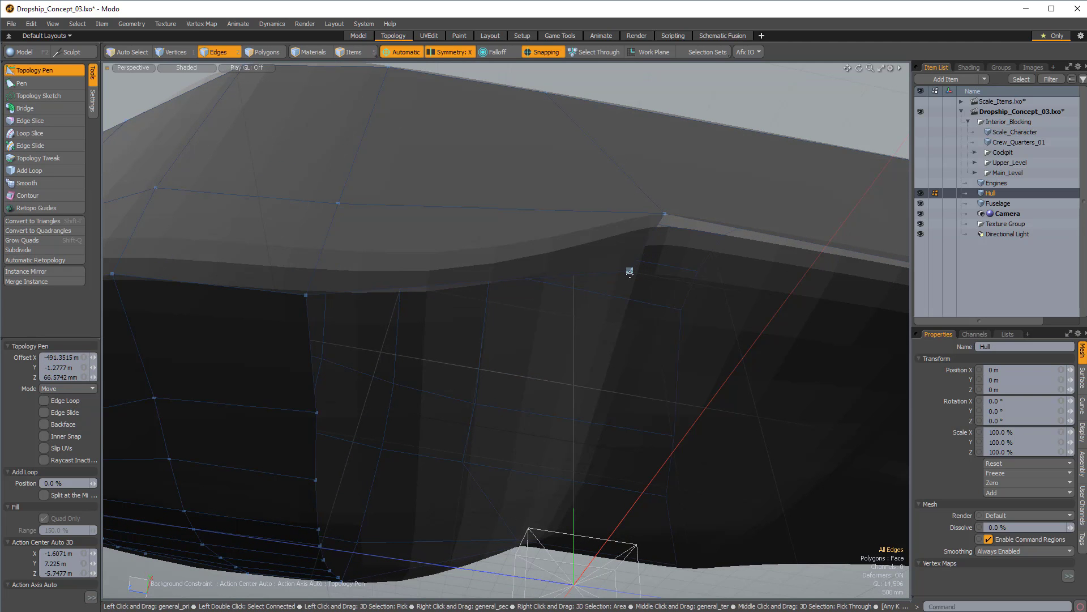
alt+drag(430, 272, 382, 264)
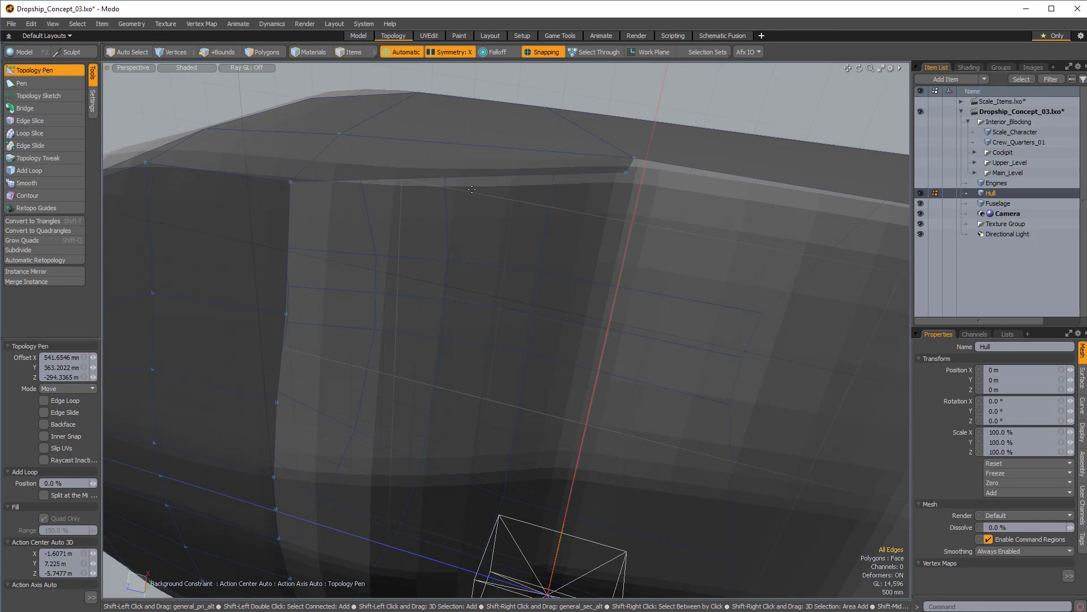
Fill the rear underside column with polygons running inward from the lower crease to the centreline.
shift+drag(483, 177, 483, 306)
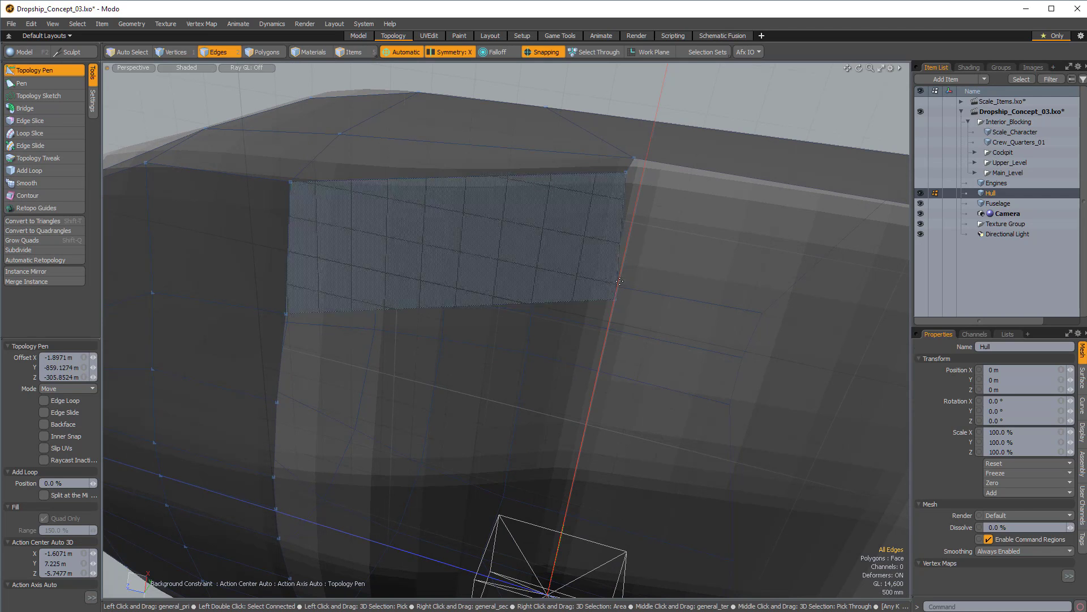
drag(612, 301, 595, 310)
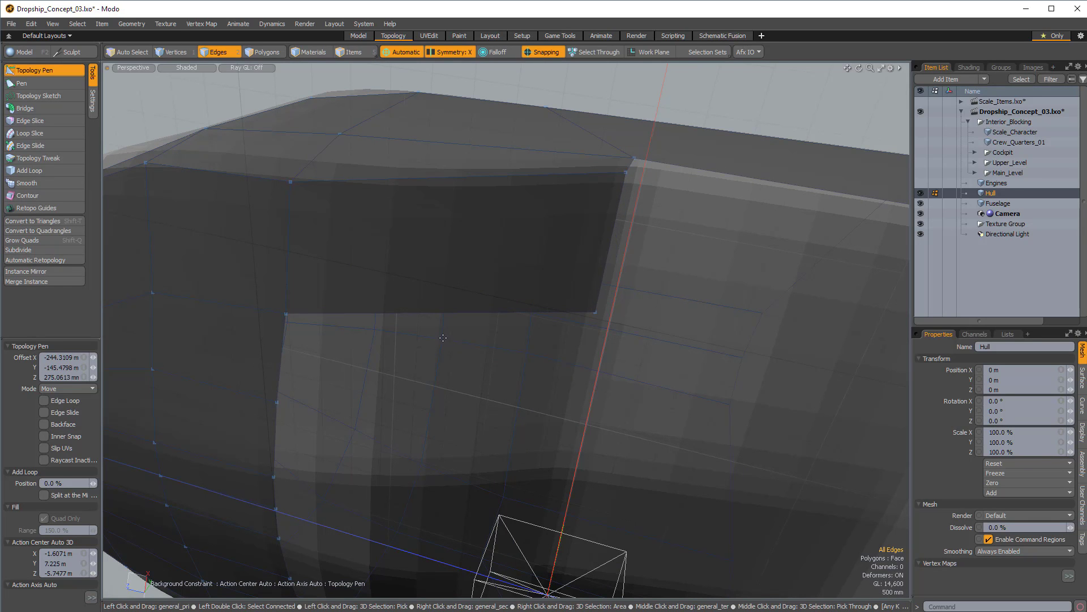
shift+drag(278, 437, 554, 435)
alt+drag(412, 328, 585, 361)
alt+drag(358, 417, 567, 368)
Hide the Fuselage in the Model layout and convert the Hull mesh to Catmull-Clark subdivision surfaces.
click(358, 35)
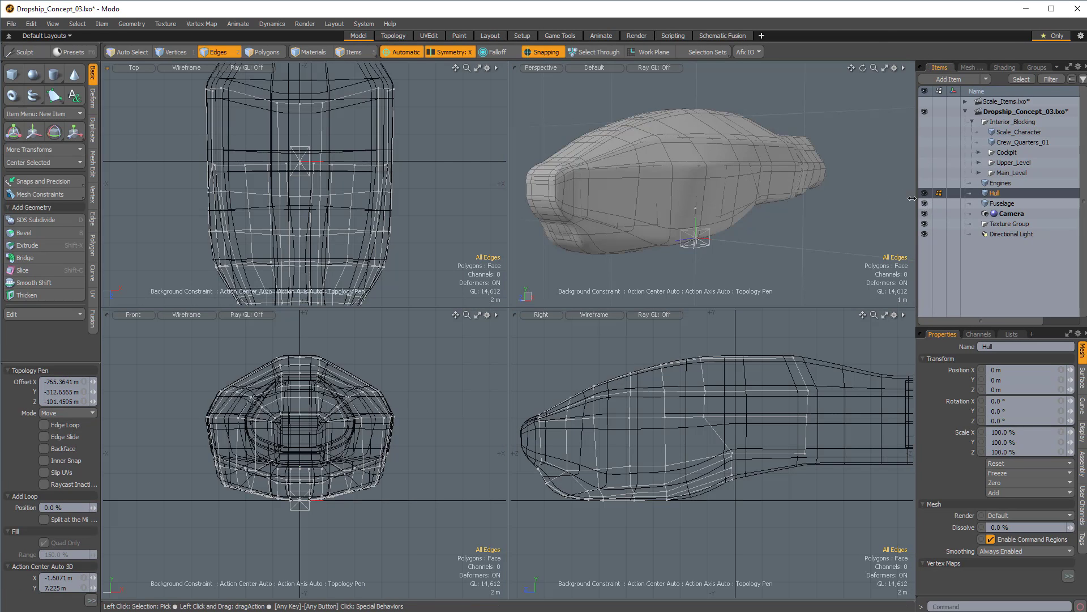
click(924, 203)
alt+drag(679, 240, 826, 145)
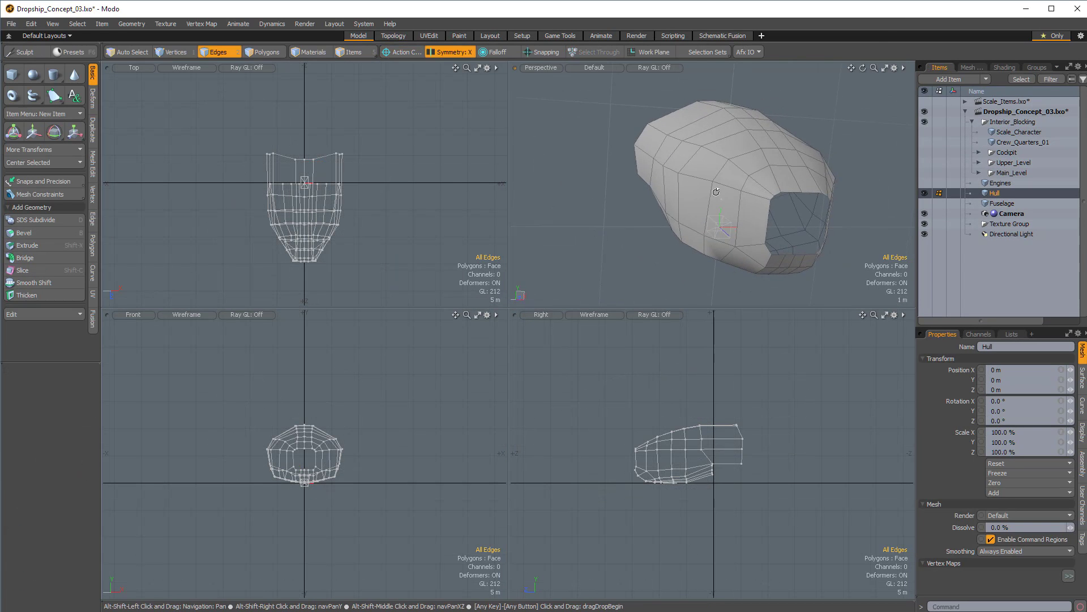
alt+drag(717, 192, 689, 164)
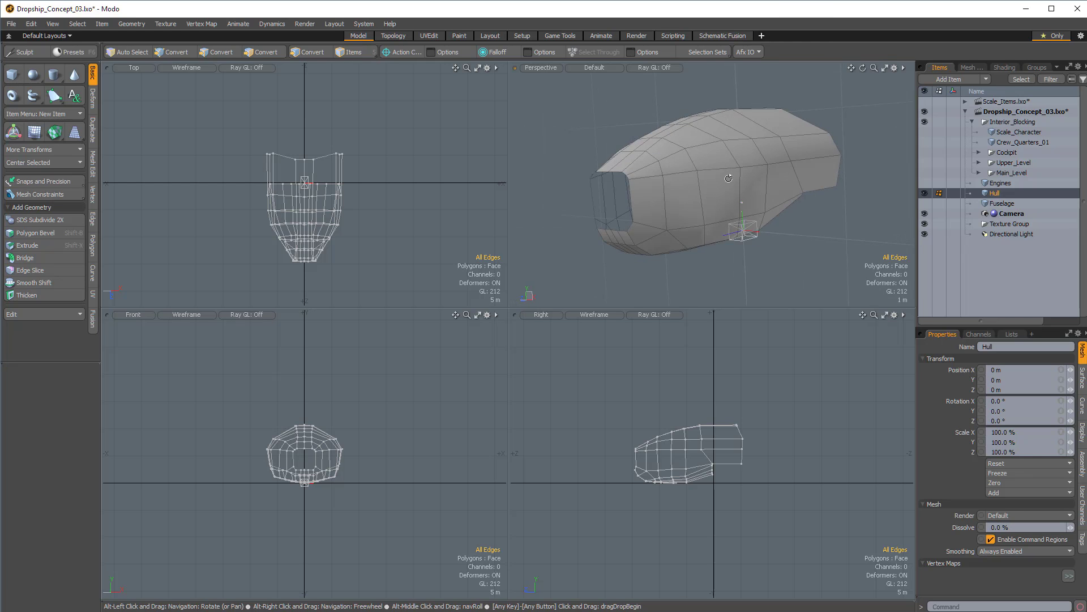
key(Tab)
alt+drag(729, 172, 741, 168)
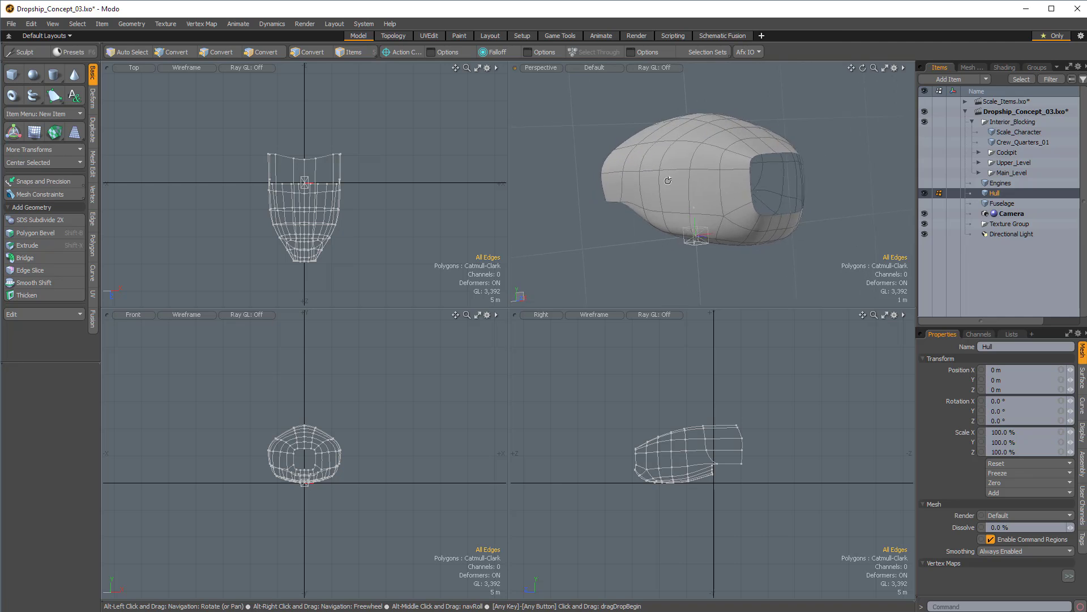
Examine the subdivided Hull from the front, sides and nose opening to judge its smoothness and edge flow.
scroll(688, 152, up, 3)
alt+drag(689, 152, 680, 174)
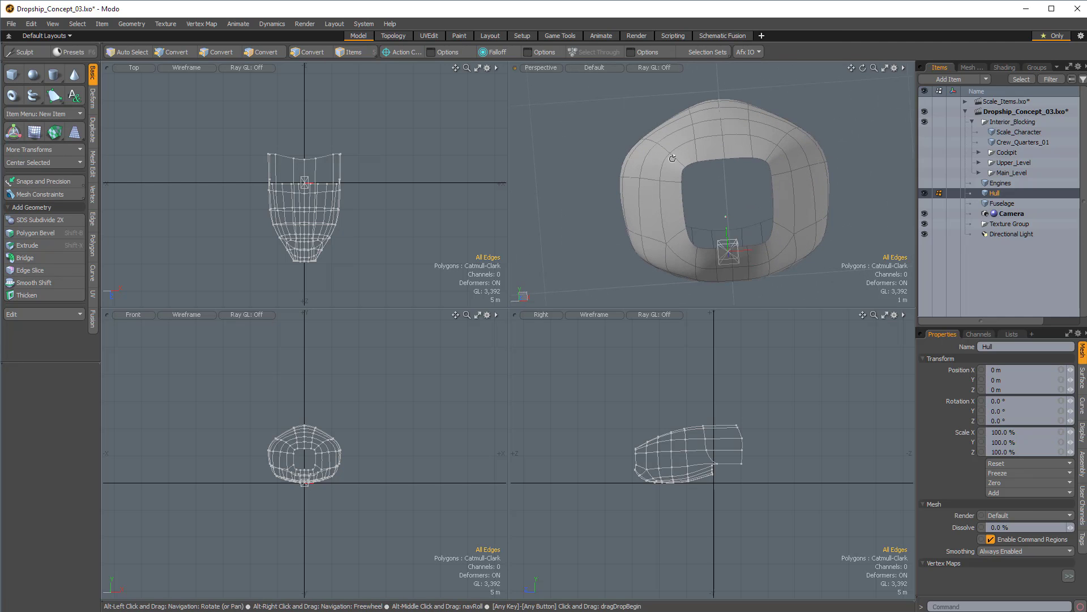
key(2)
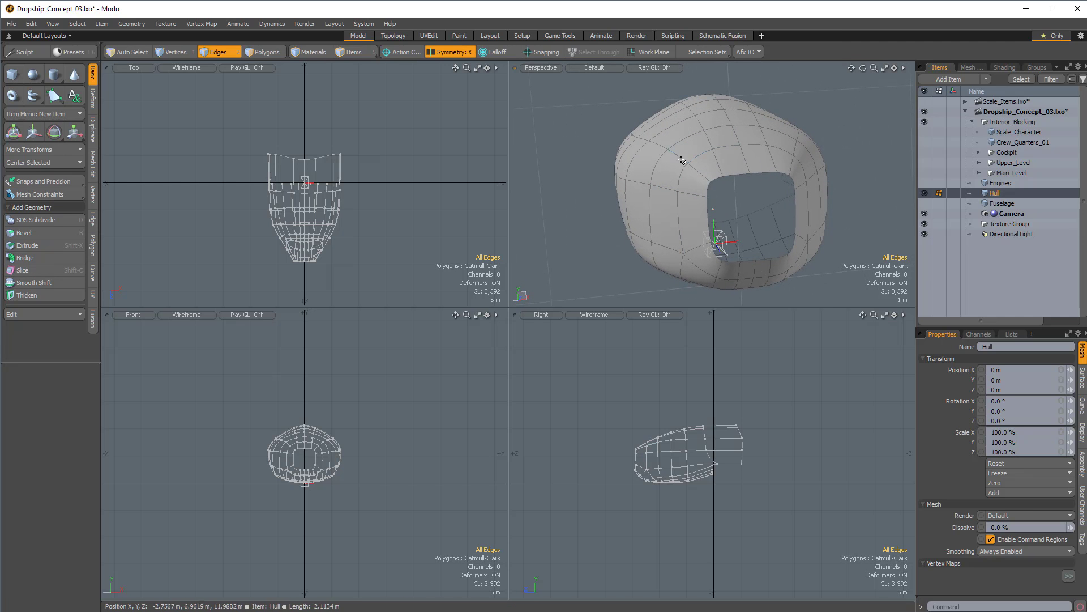
alt+drag(680, 161, 740, 175)
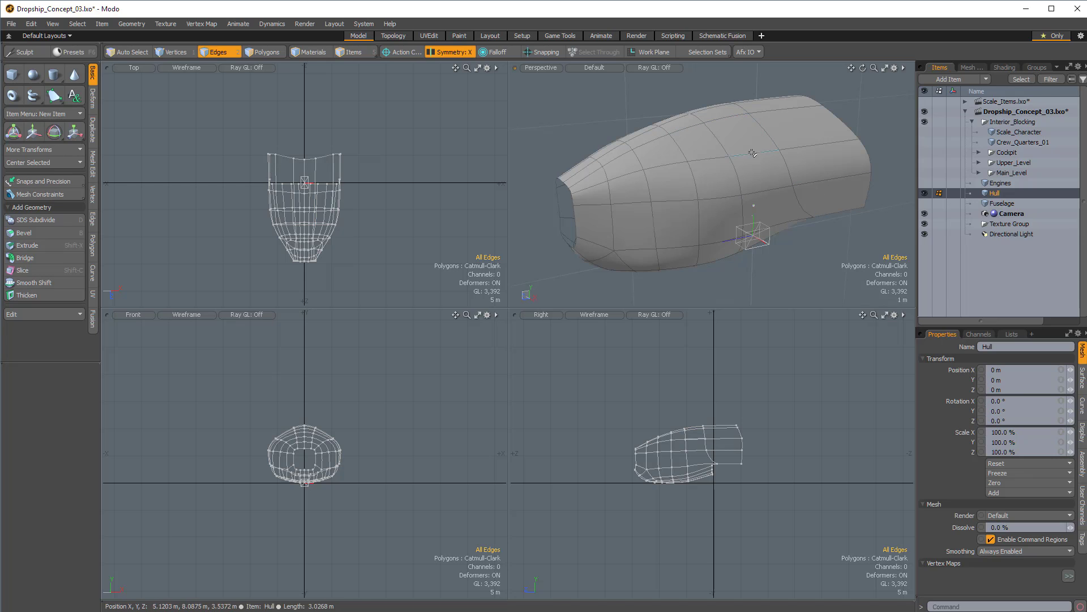
alt+drag(754, 149, 785, 157)
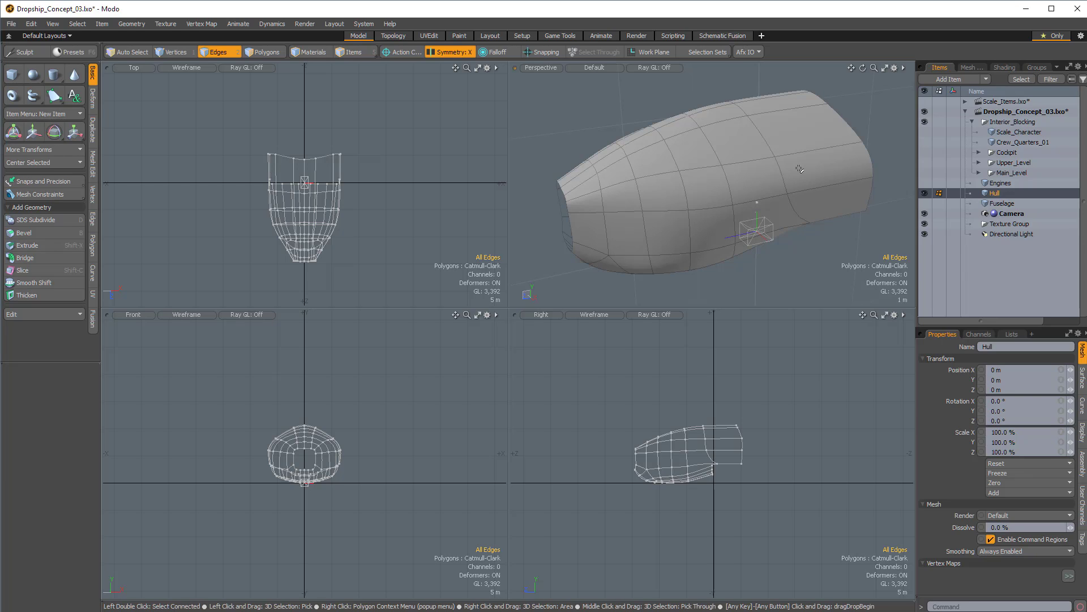
alt+drag(799, 169, 667, 165)
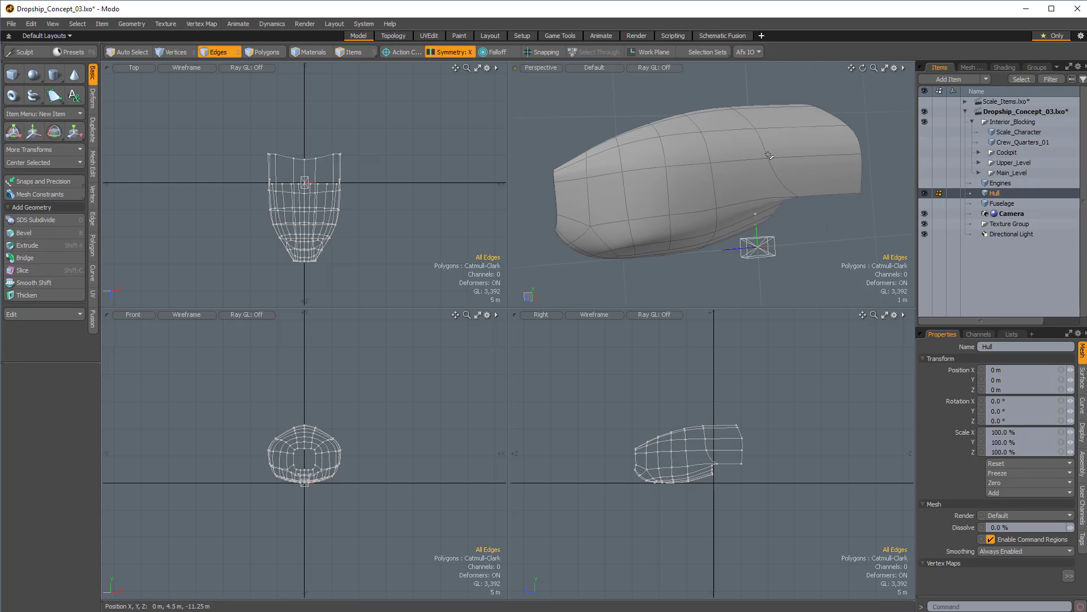
alt+drag(750, 150, 702, 187)
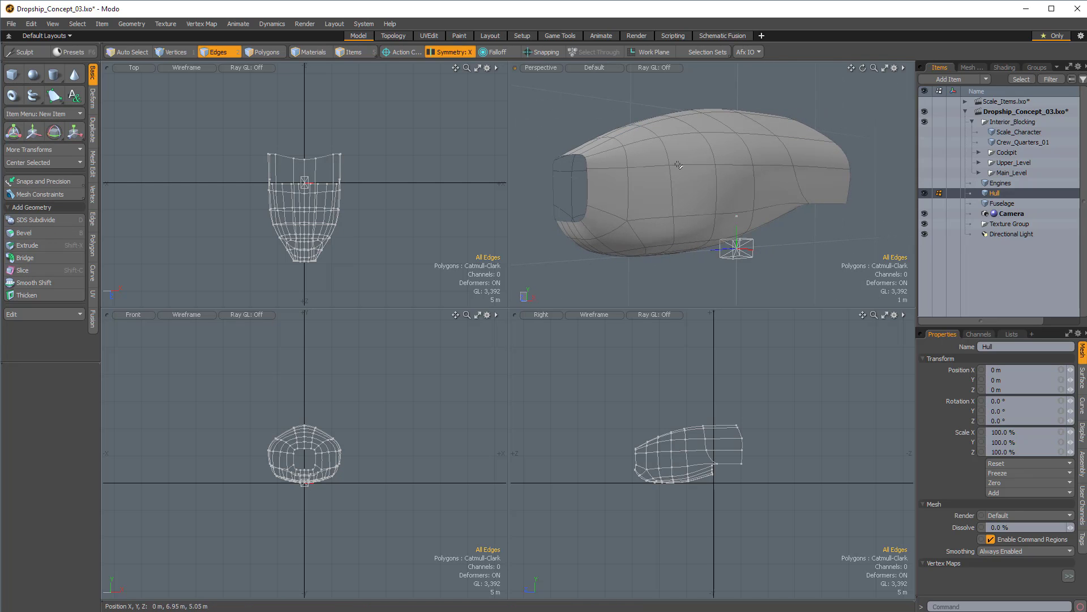
scroll(577, 169, up, 2)
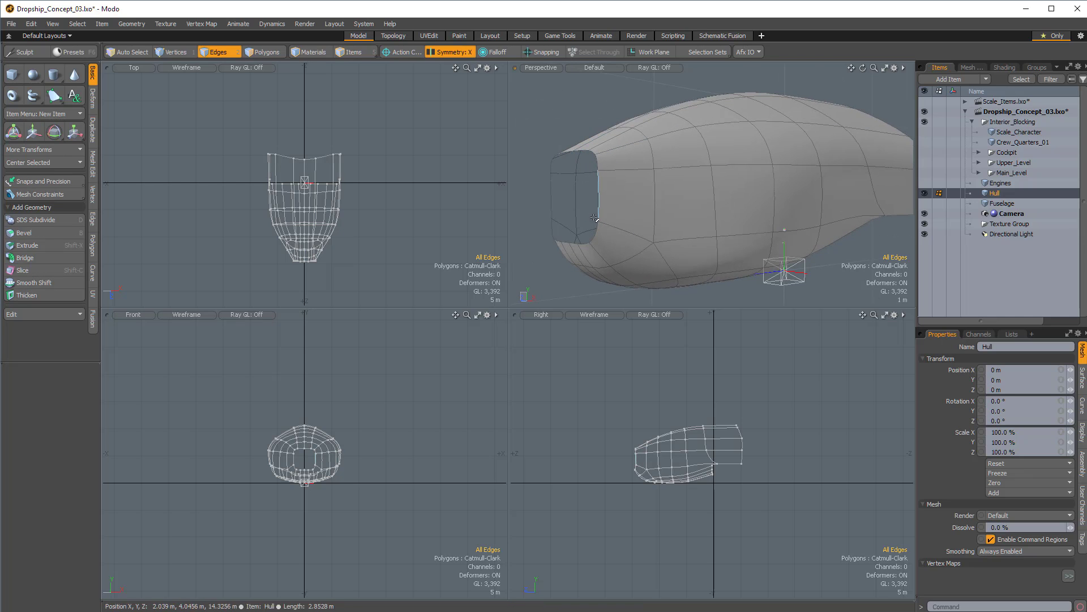